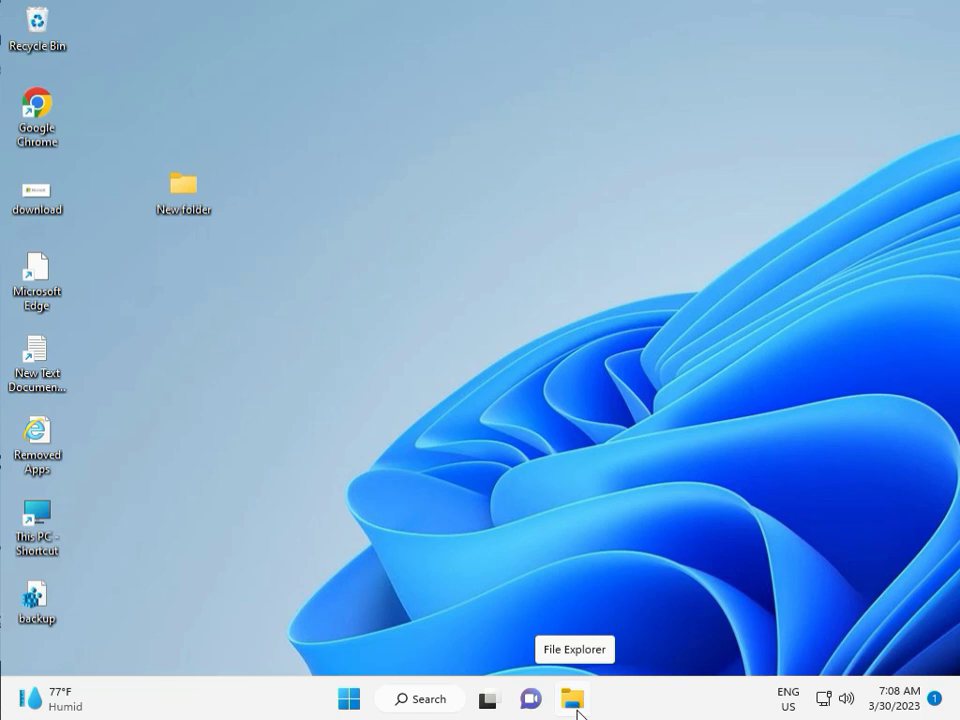
Step: Launch Settings from the Start menu's pinned apps, landing on the System page
click(349, 698)
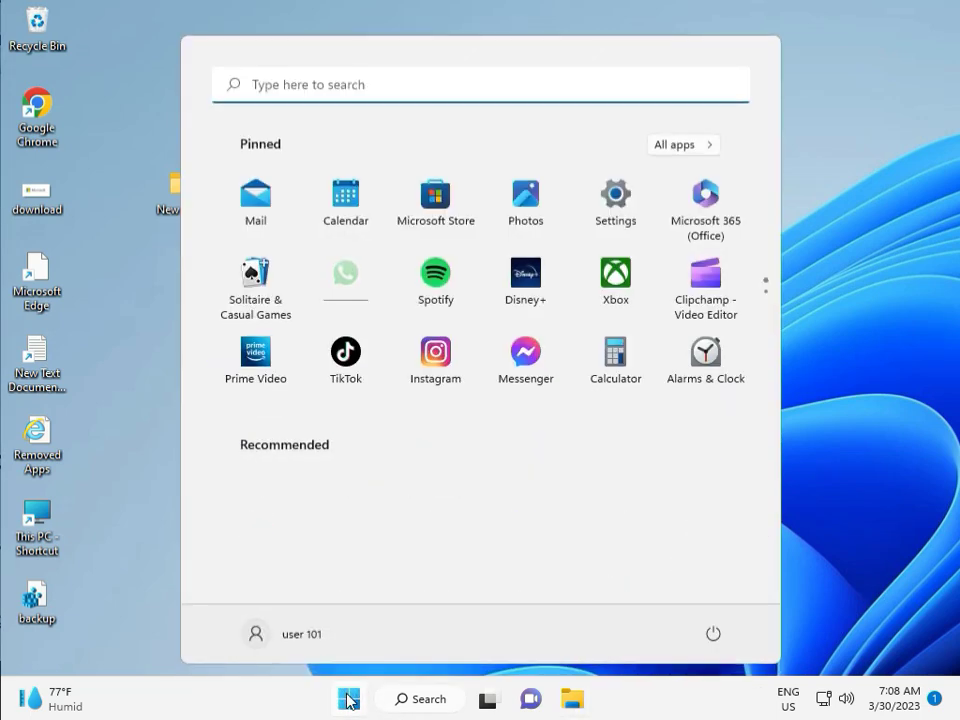
click(616, 196)
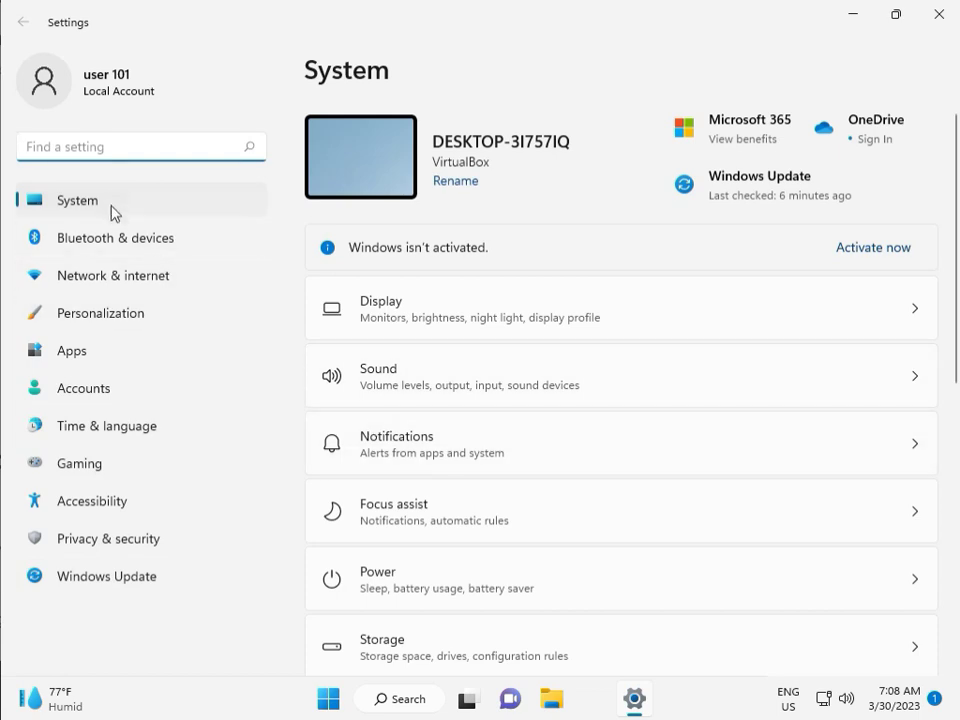
Step: Run the Windows Update troubleshooter from Troubleshoot > Other troubleshooters
scroll(476, 510, down, 2)
scroll(479, 526, down, 1)
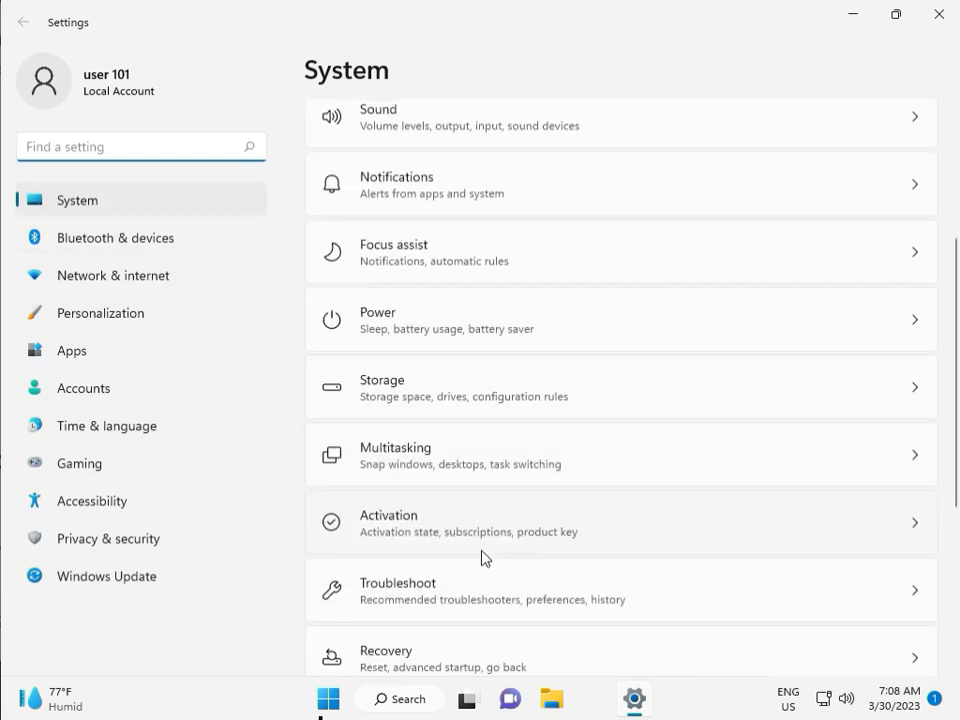
click(491, 595)
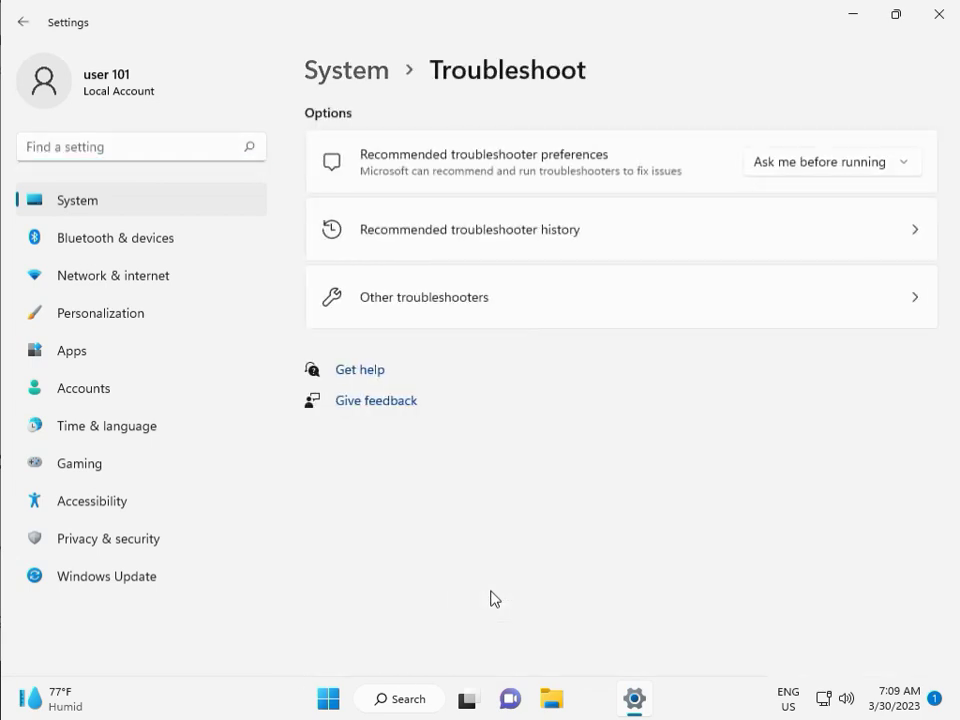
click(415, 303)
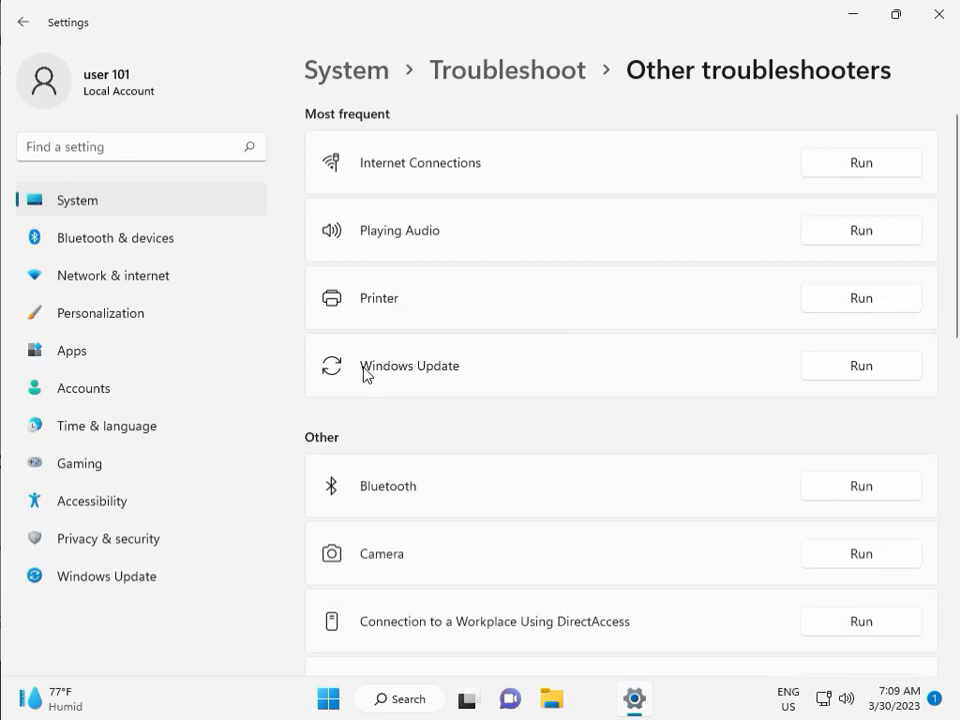
click(855, 367)
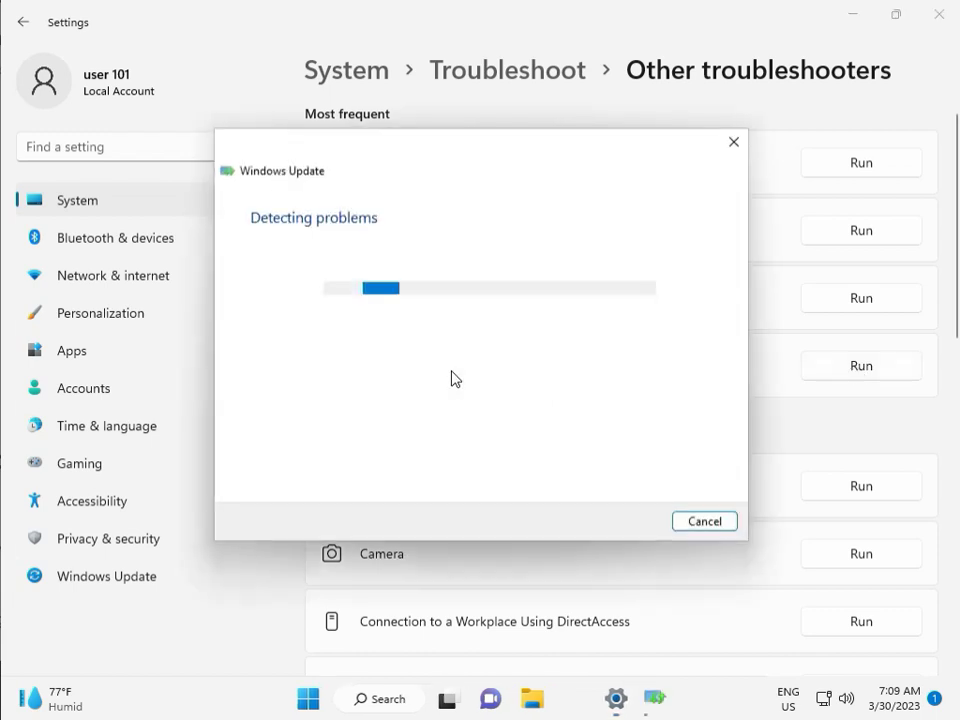
Step: Move the troubleshooter aside, let it finish detecting Windows Update issues, and close it
drag(452, 156, 324, 113)
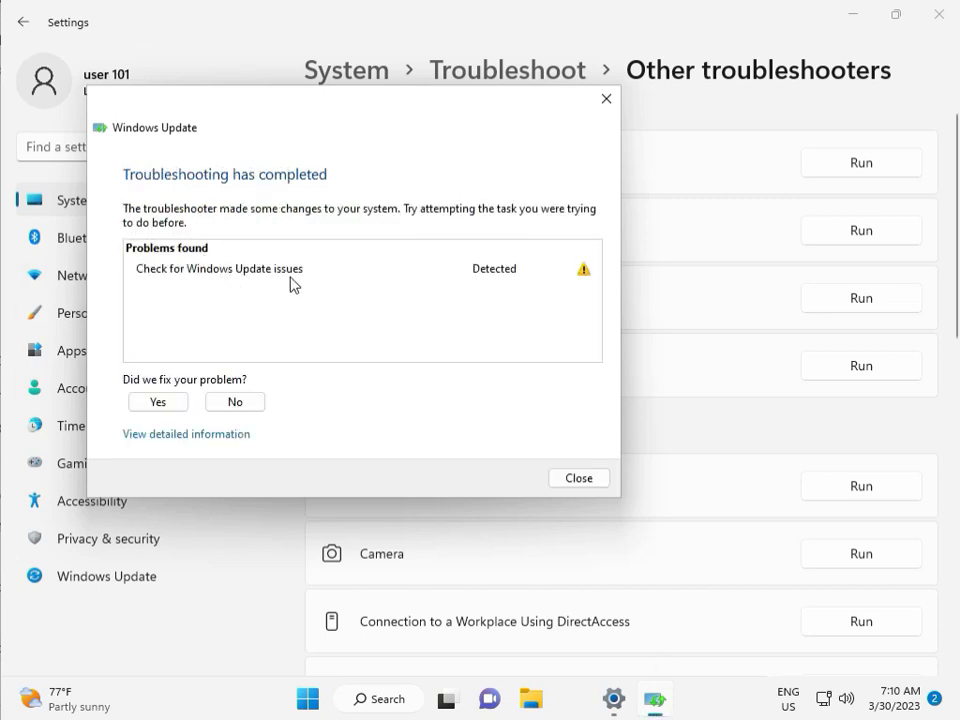
click(579, 480)
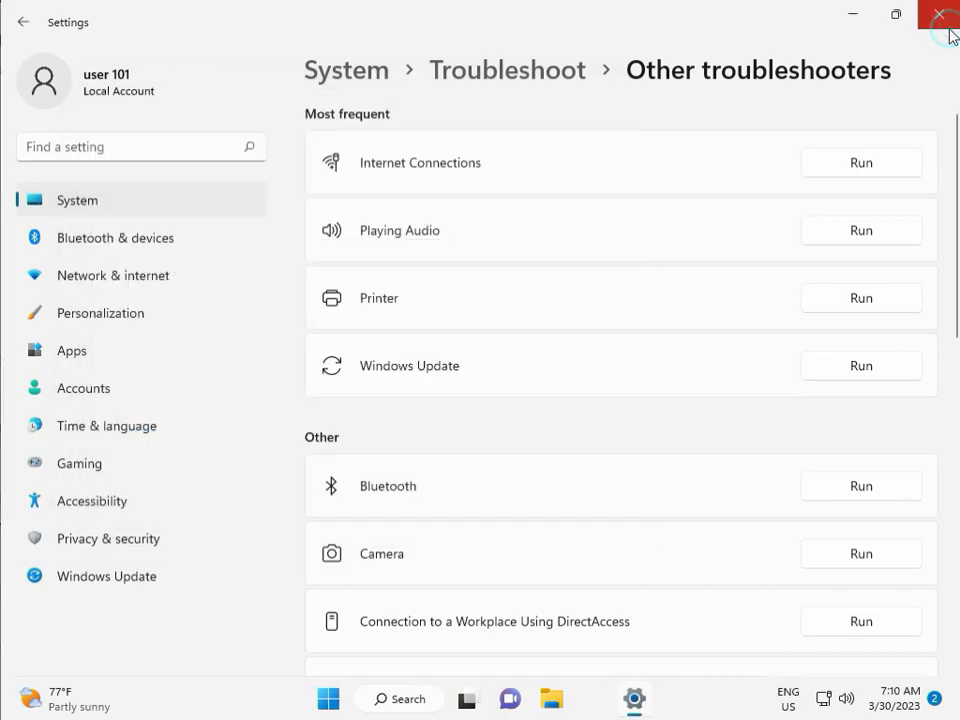
Step: Close Settings and open Local Disk (C:) in File Explorer
click(940, 16)
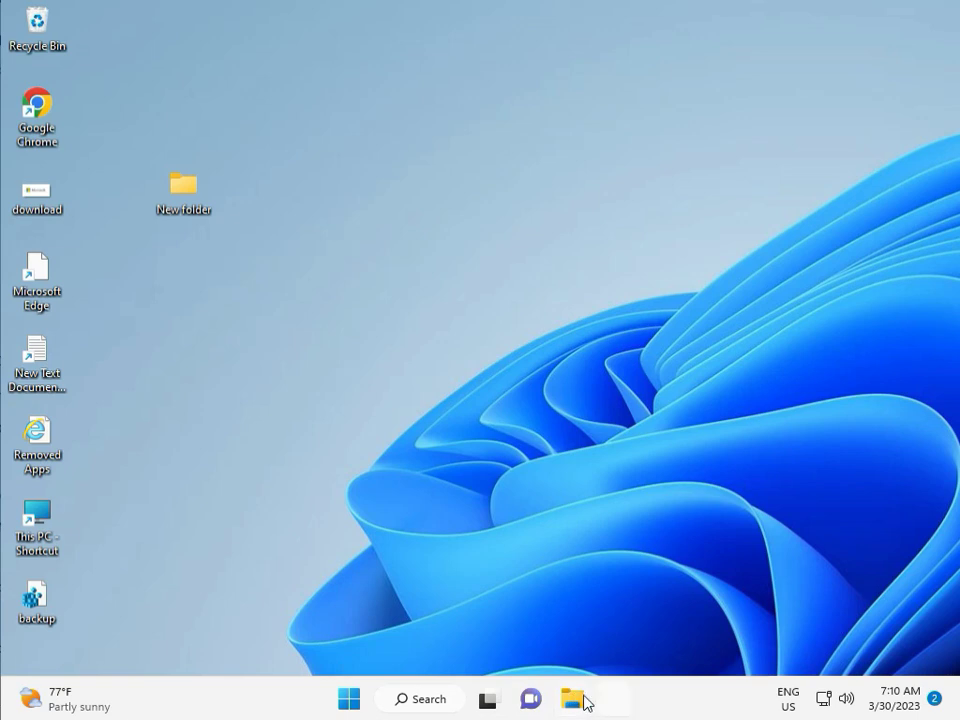
click(576, 701)
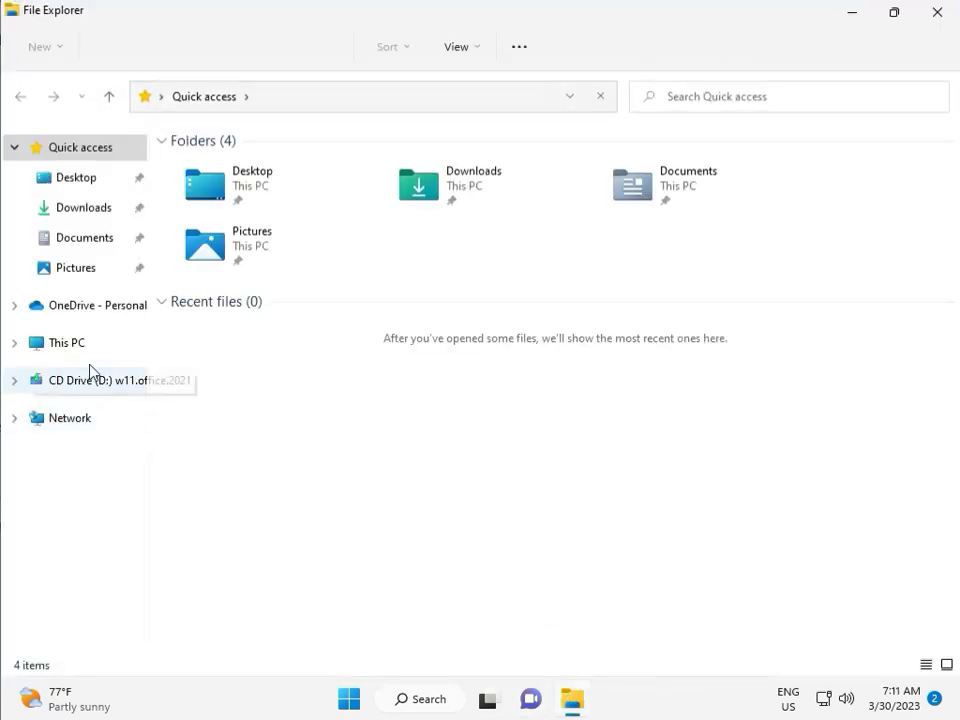
click(101, 354)
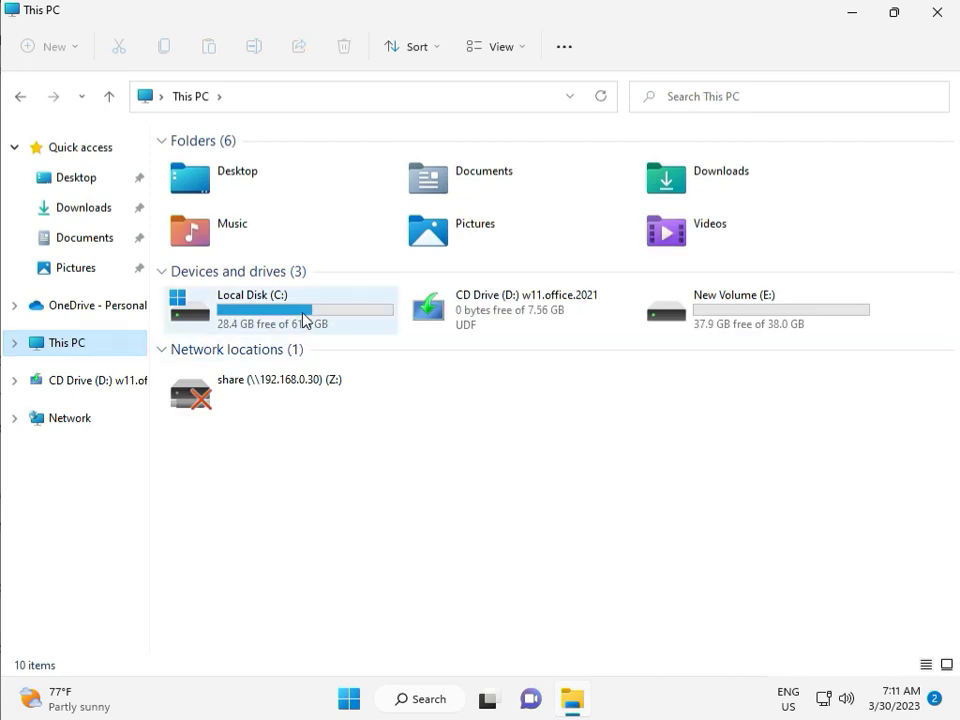
double_click(303, 316)
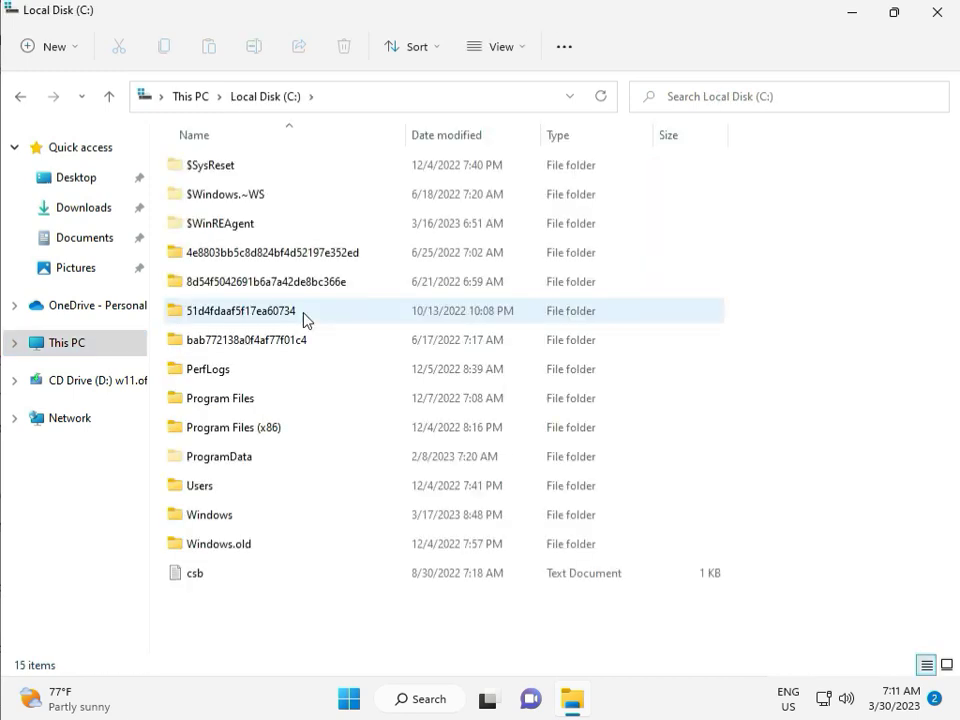
Step: Browse into Windows\SoftwareDistribution\Download, showing its 12 update items
click(248, 517)
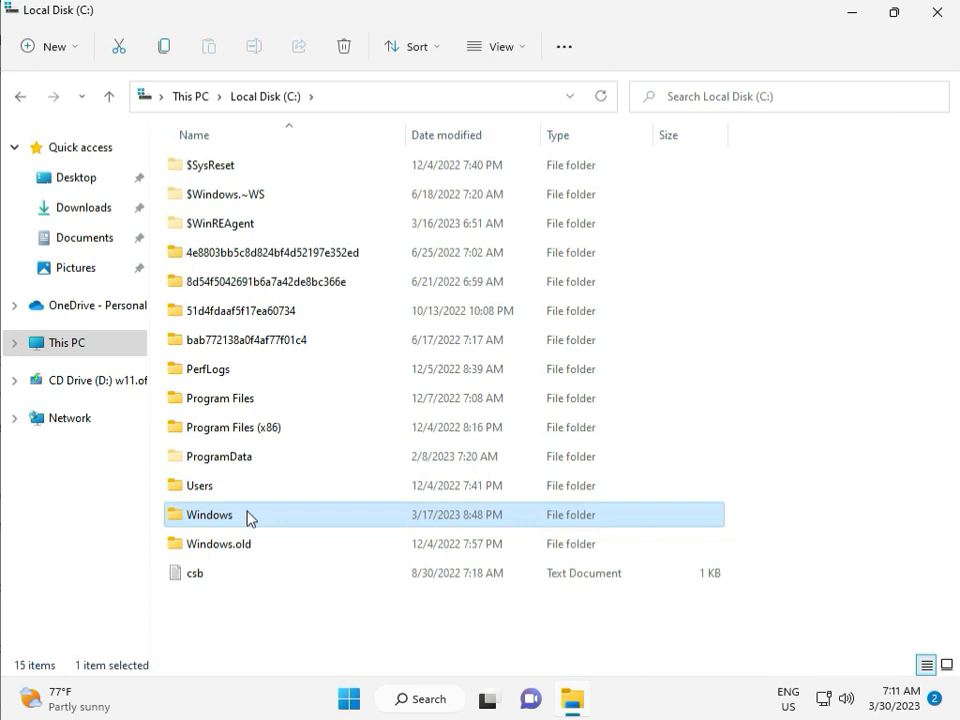
double_click(248, 516)
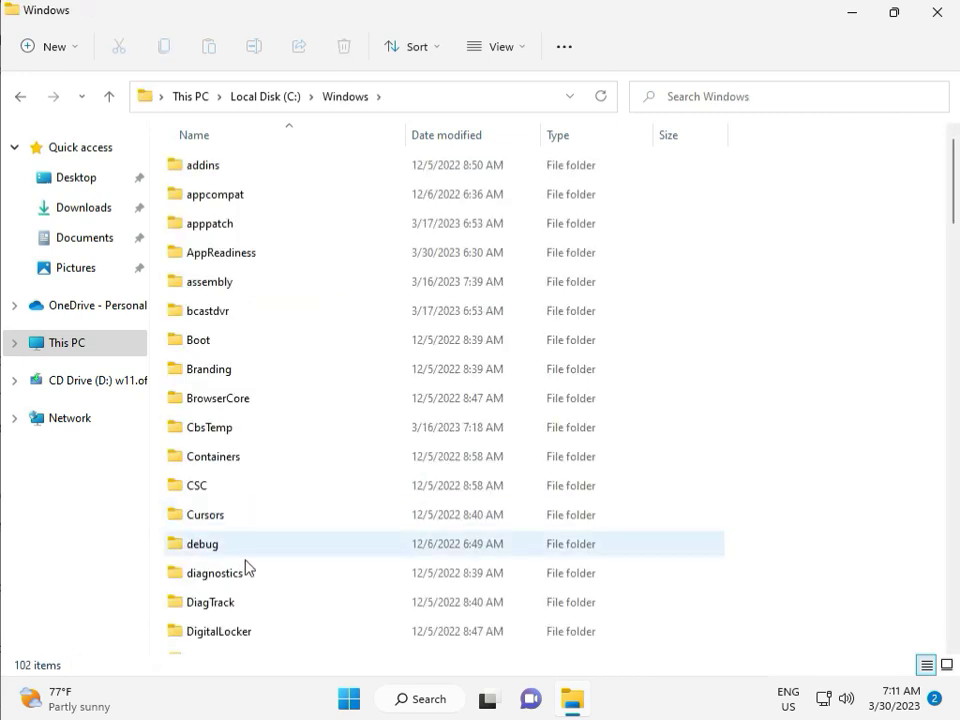
scroll(330, 585, down, 4)
scroll(349, 570, down, 4)
scroll(349, 571, down, 3)
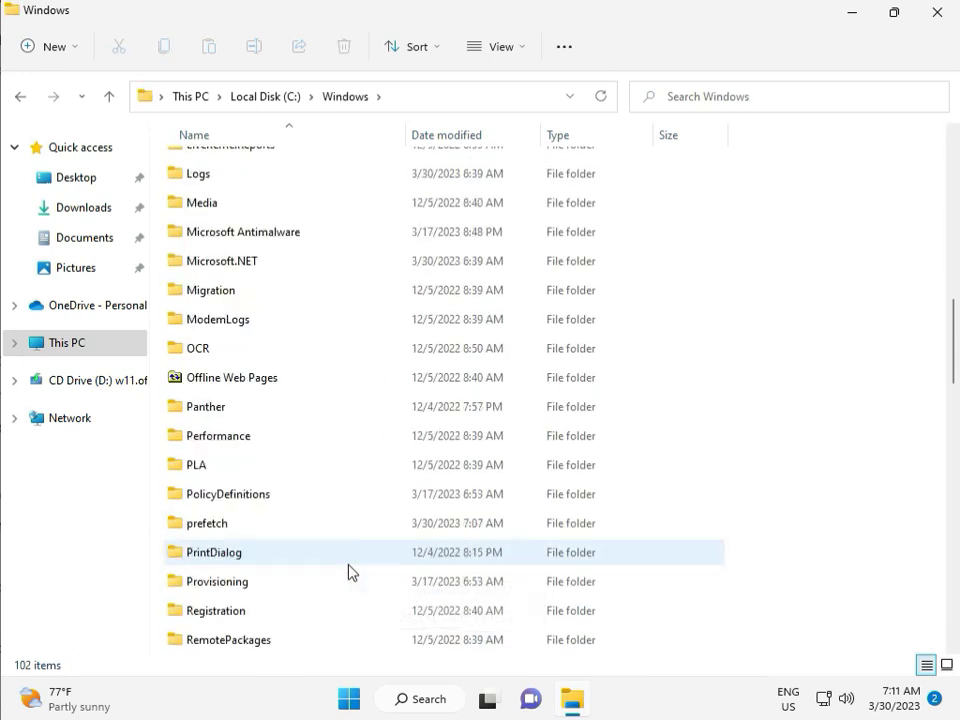
scroll(349, 571, down, 4)
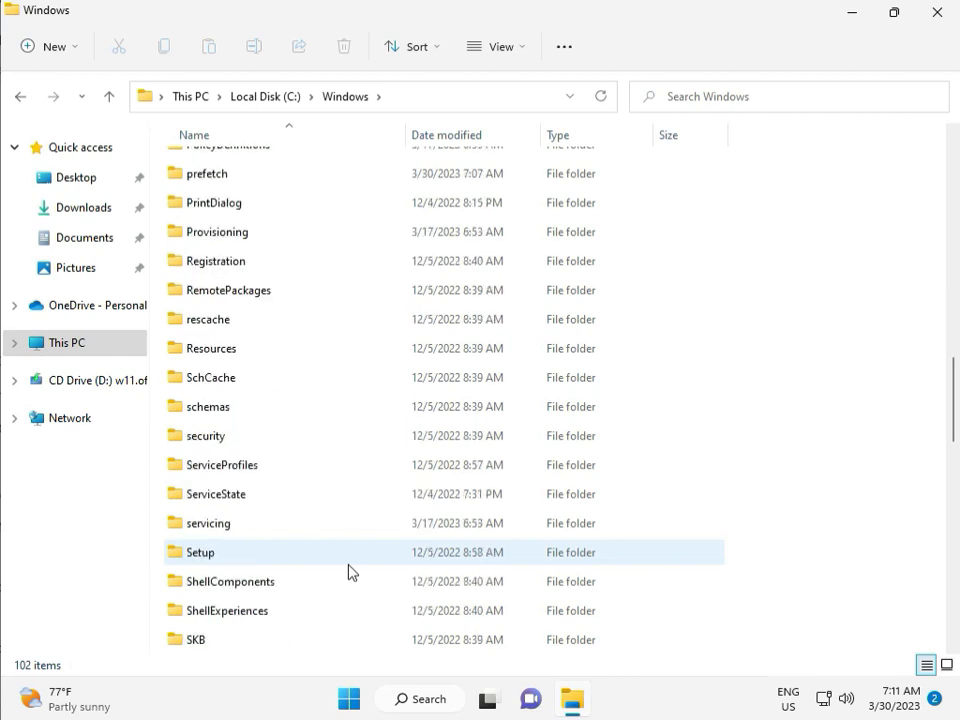
scroll(345, 568, down, 1)
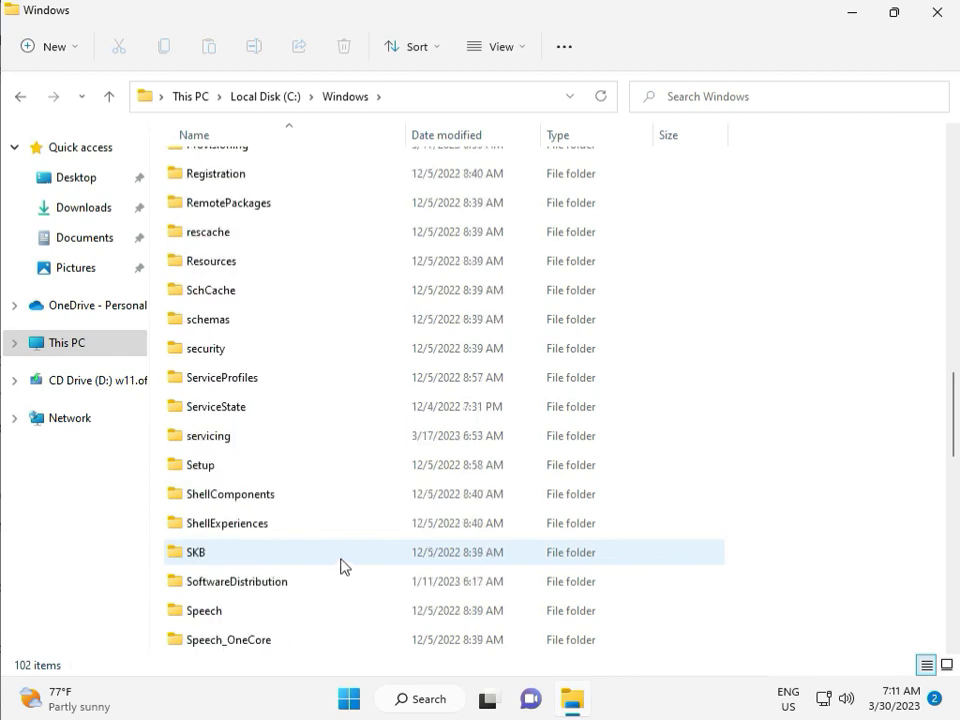
scroll(341, 568, down, 1)
click(262, 497)
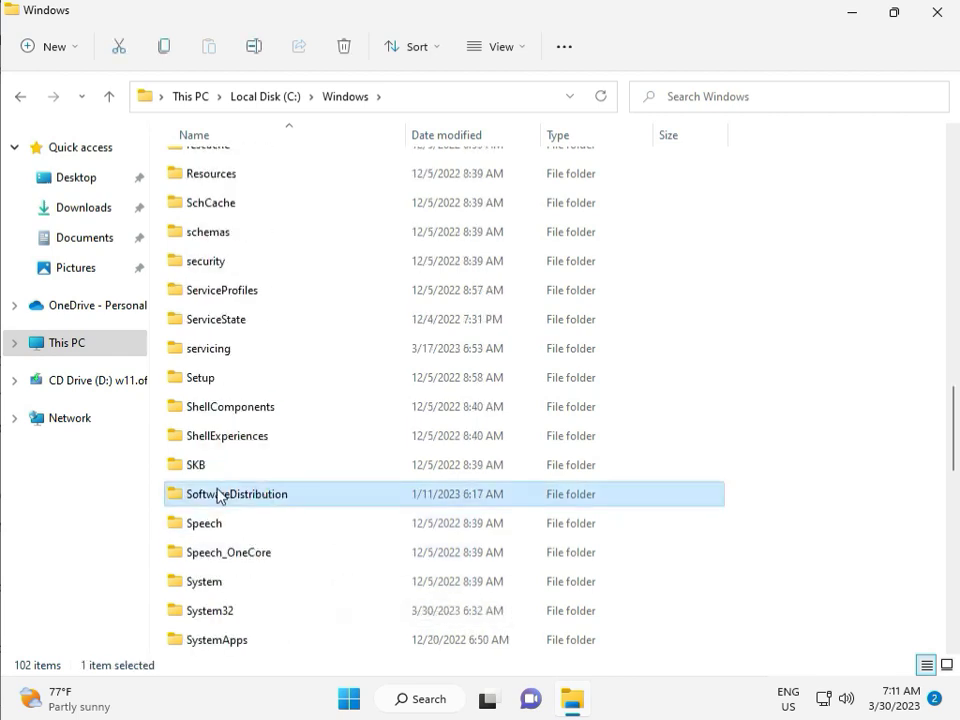
double_click(249, 497)
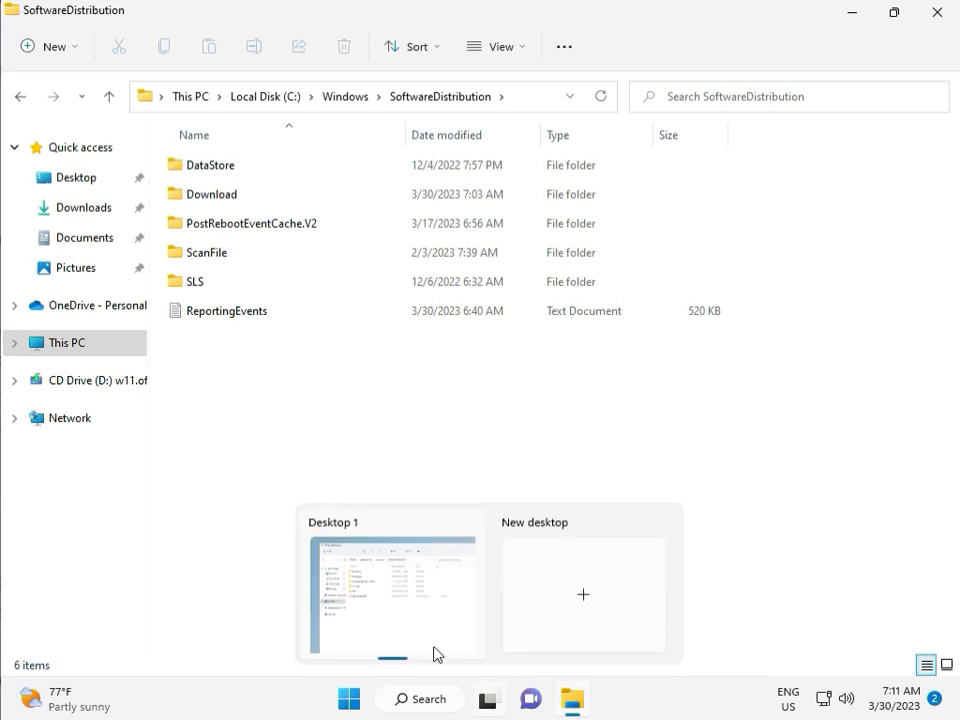
double_click(242, 196)
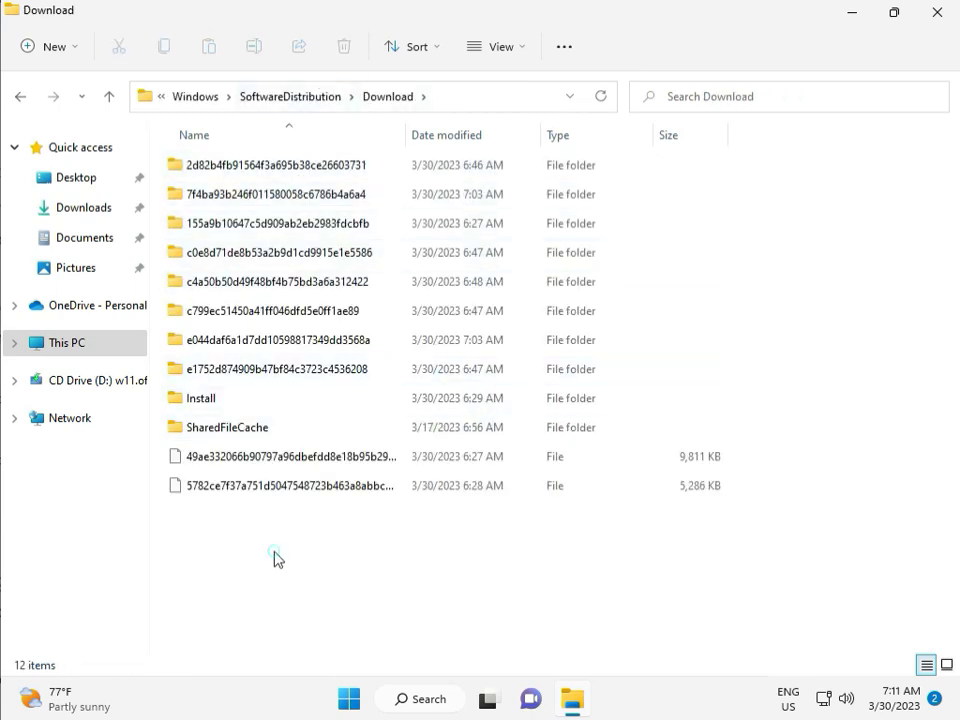
Step: Delete all 12 Download items with administrator permission, then close File Explorer
drag(276, 551, 285, 176)
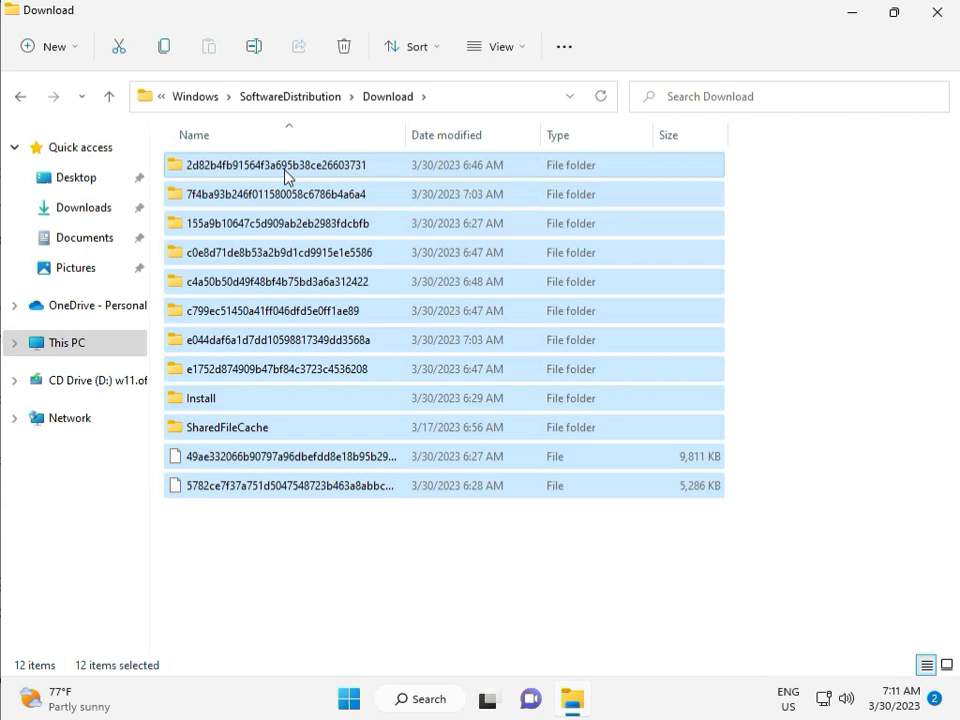
key(Delete)
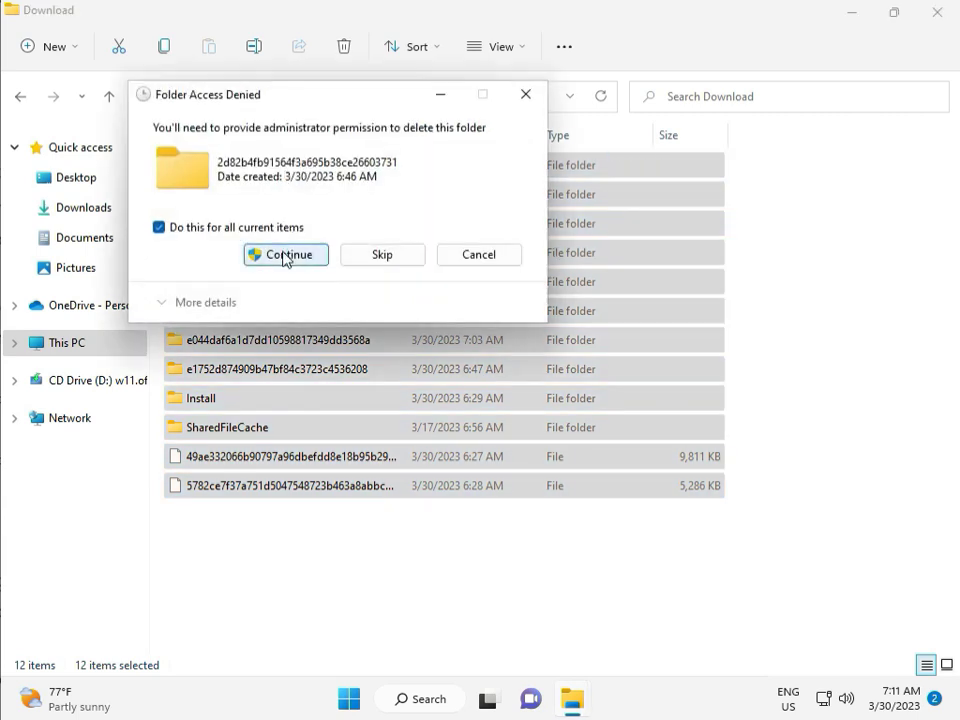
click(285, 255)
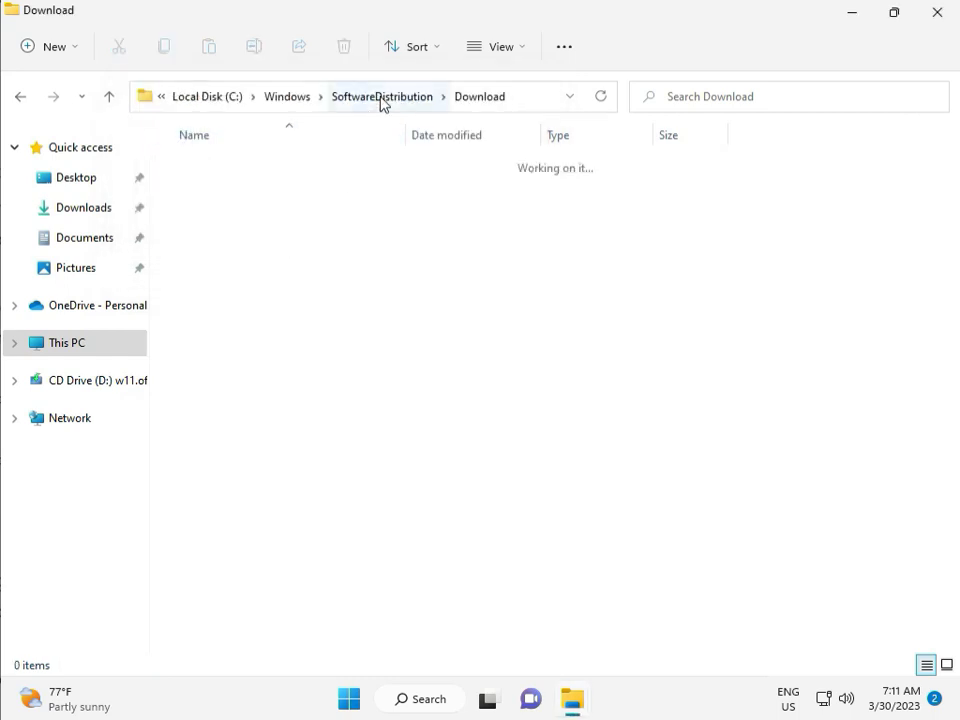
click(384, 96)
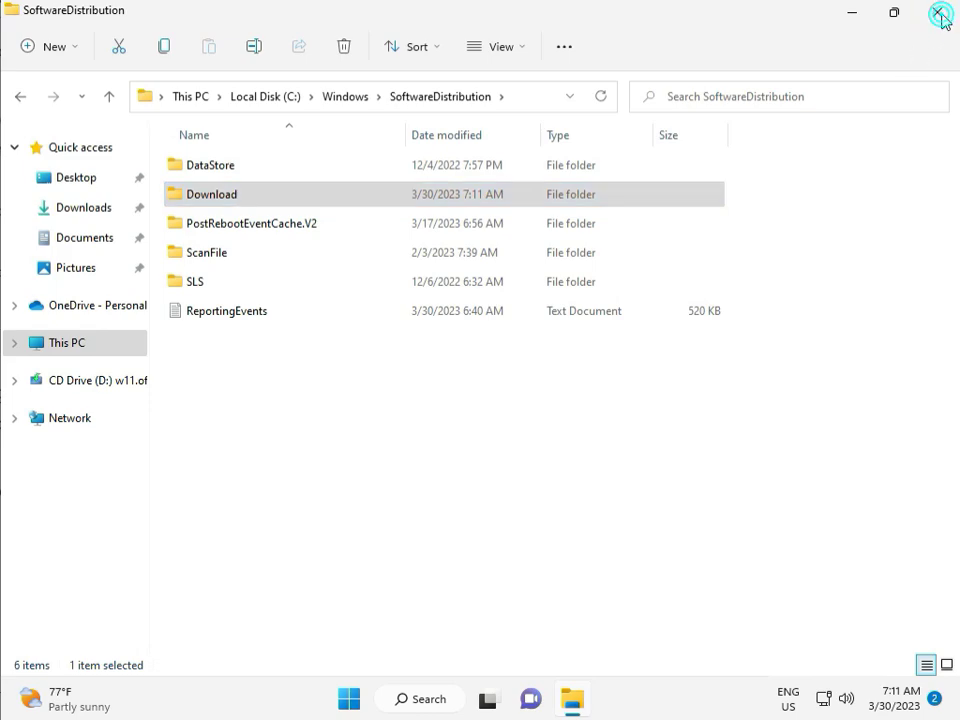
click(937, 14)
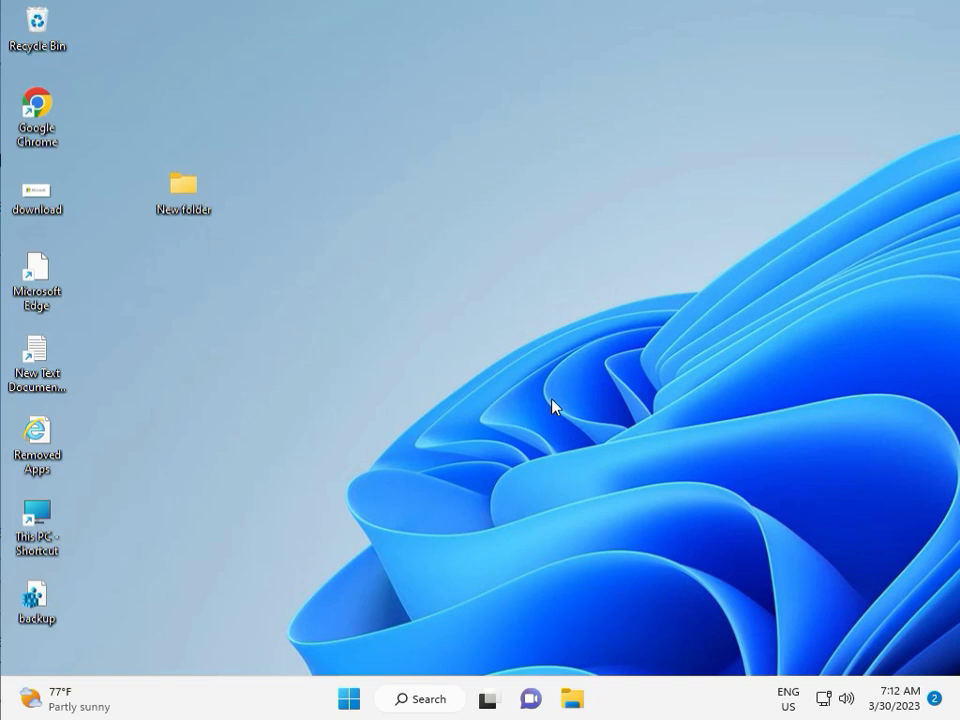
Step: Open services.msc and restart the Windows Update service
key(super+r)
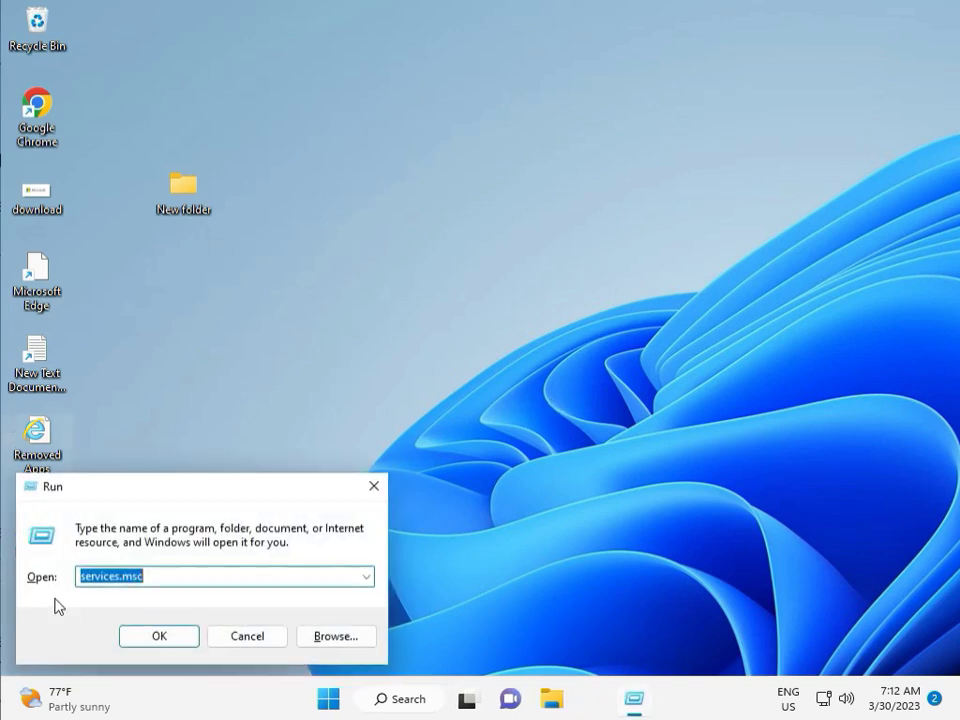
click(157, 636)
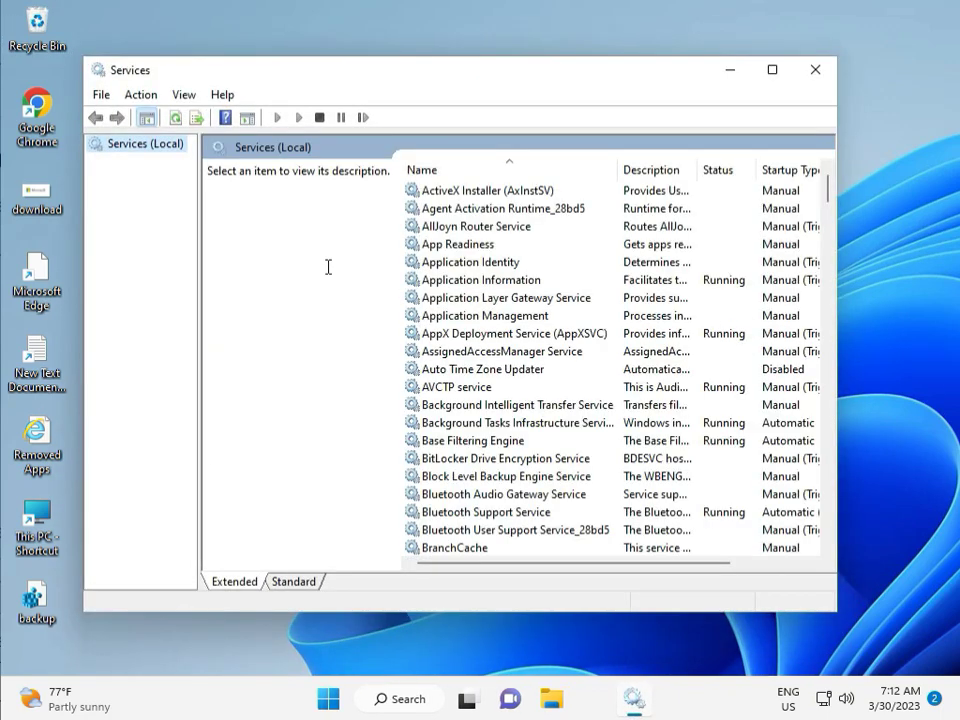
click(531, 298)
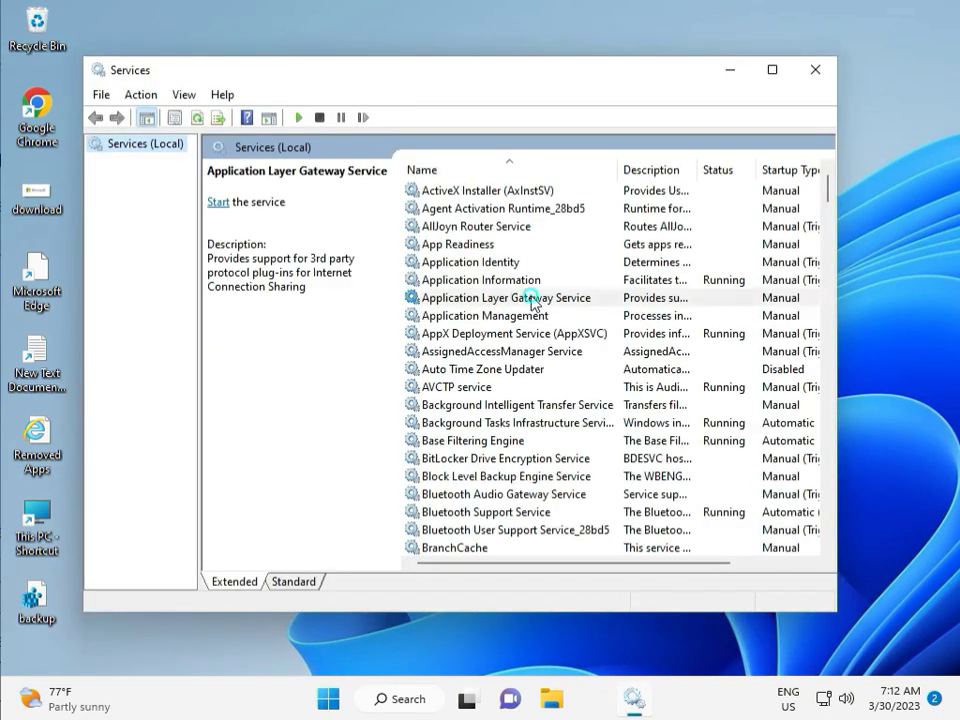
key(w)
scroll(495, 413, down, 3)
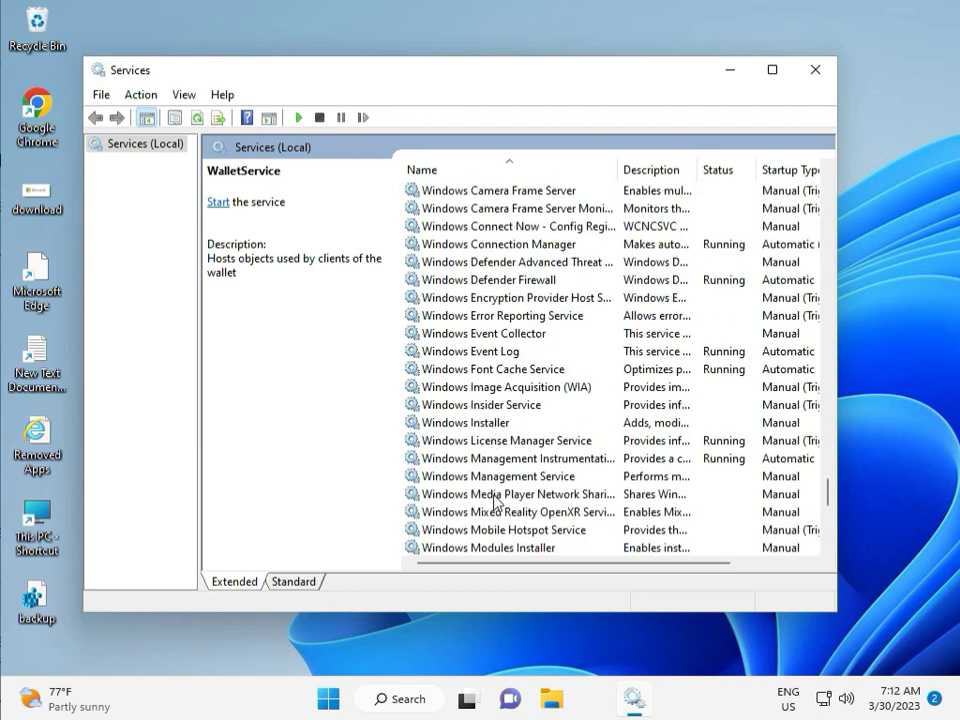
scroll(495, 450, down, 2)
scroll(494, 499, down, 5)
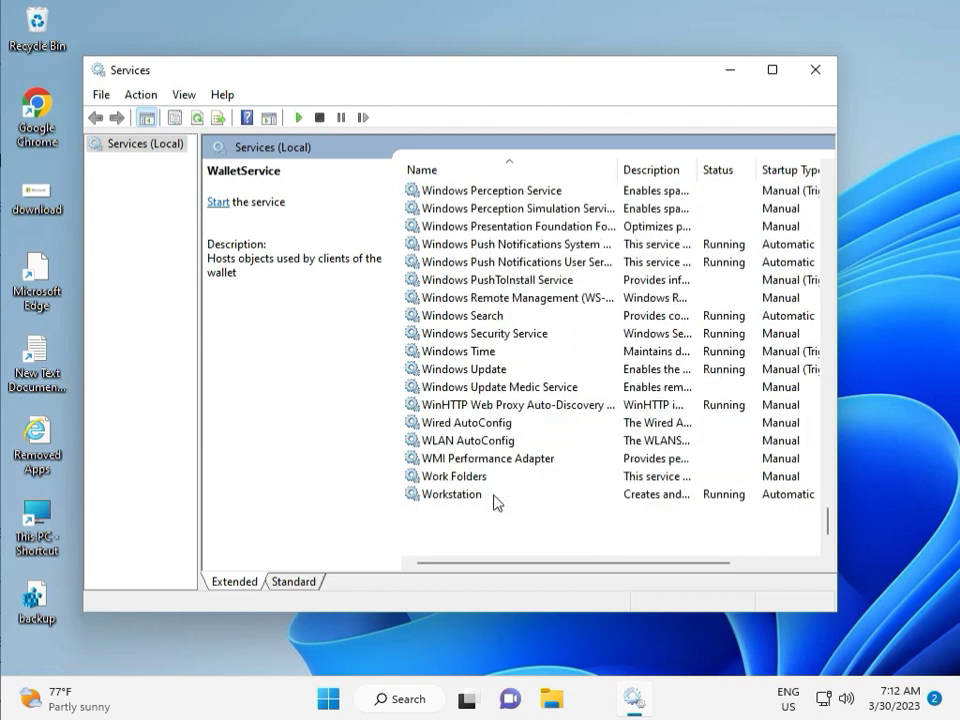
click(497, 368)
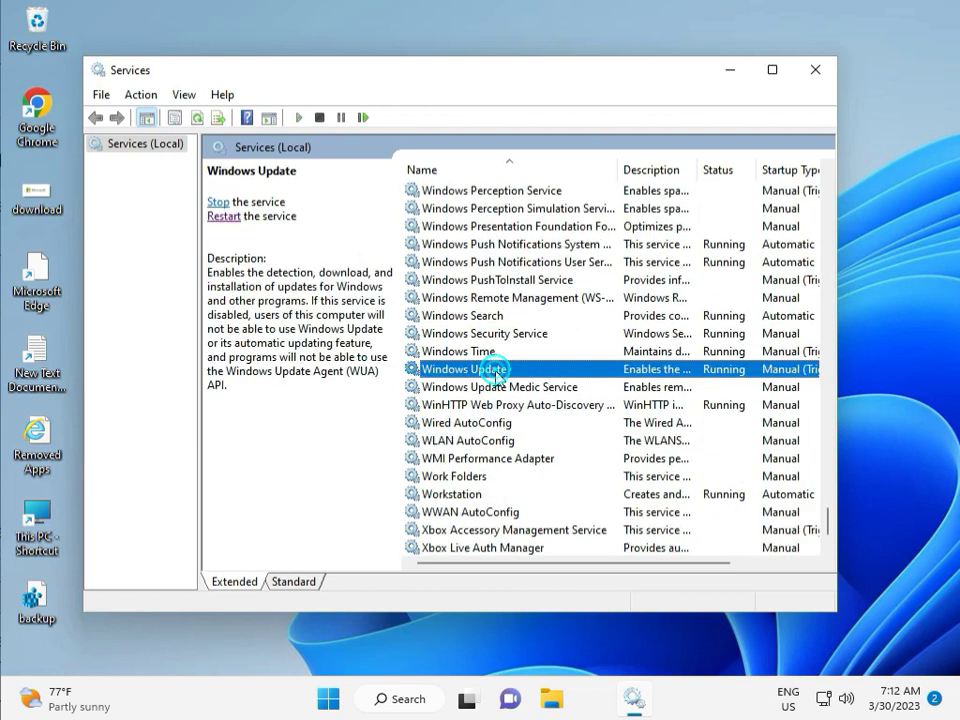
click(218, 202)
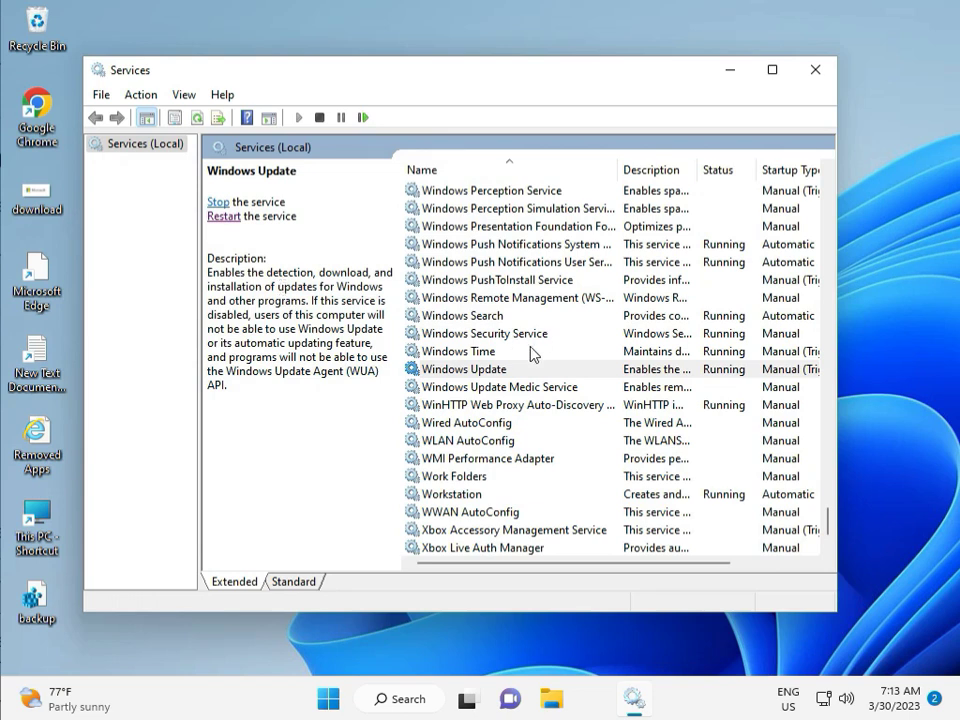
Step: Set Windows Update's startup type to Automatic, apply it, and close Services
double_click(489, 370)
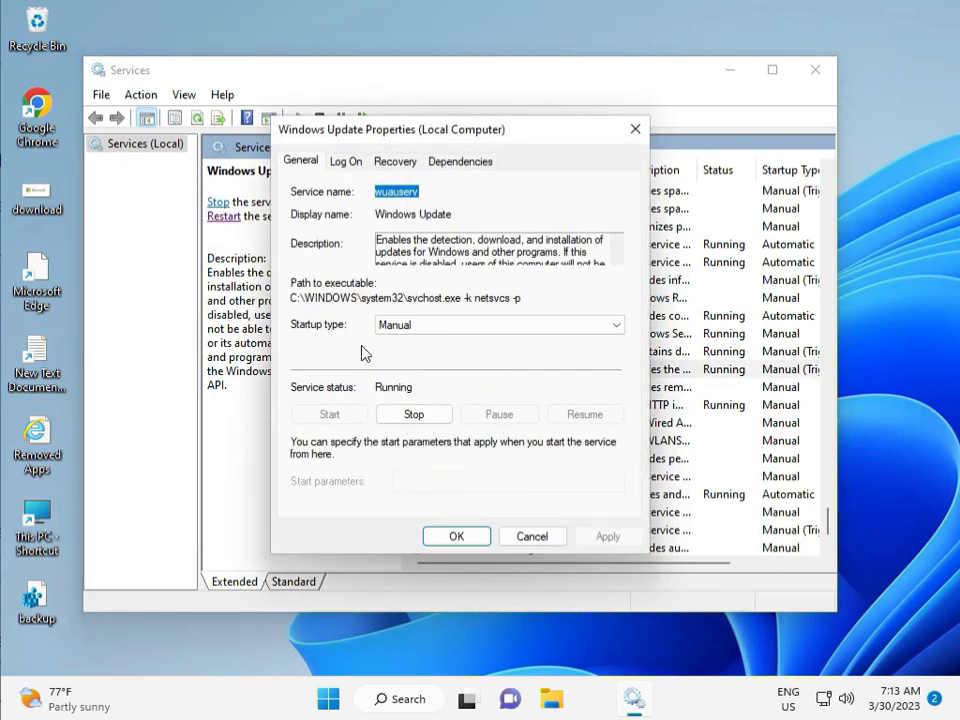
click(397, 326)
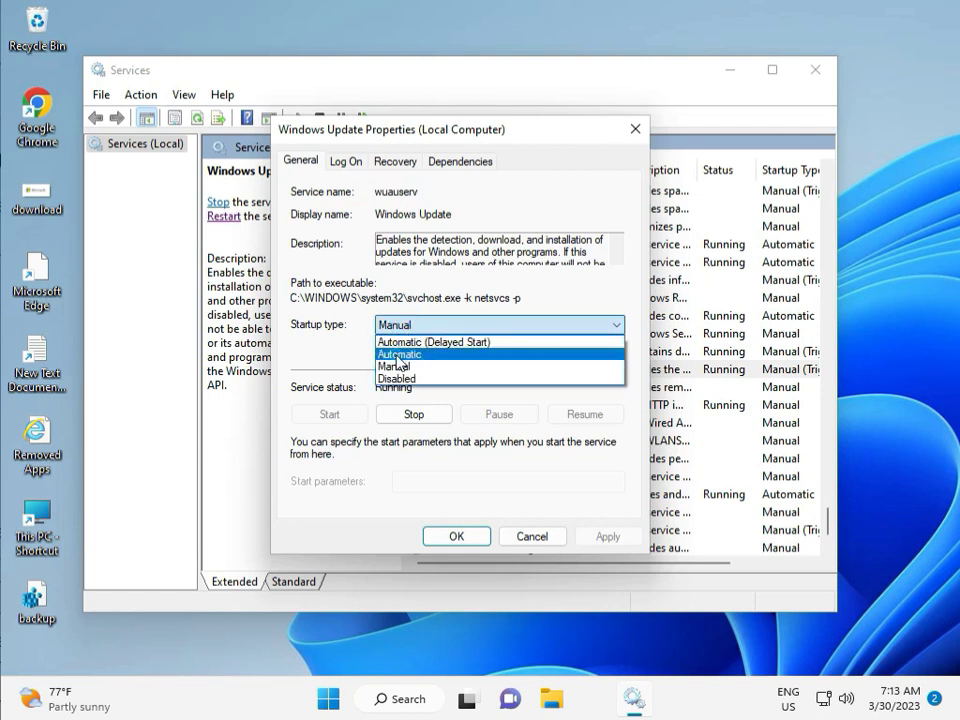
click(397, 355)
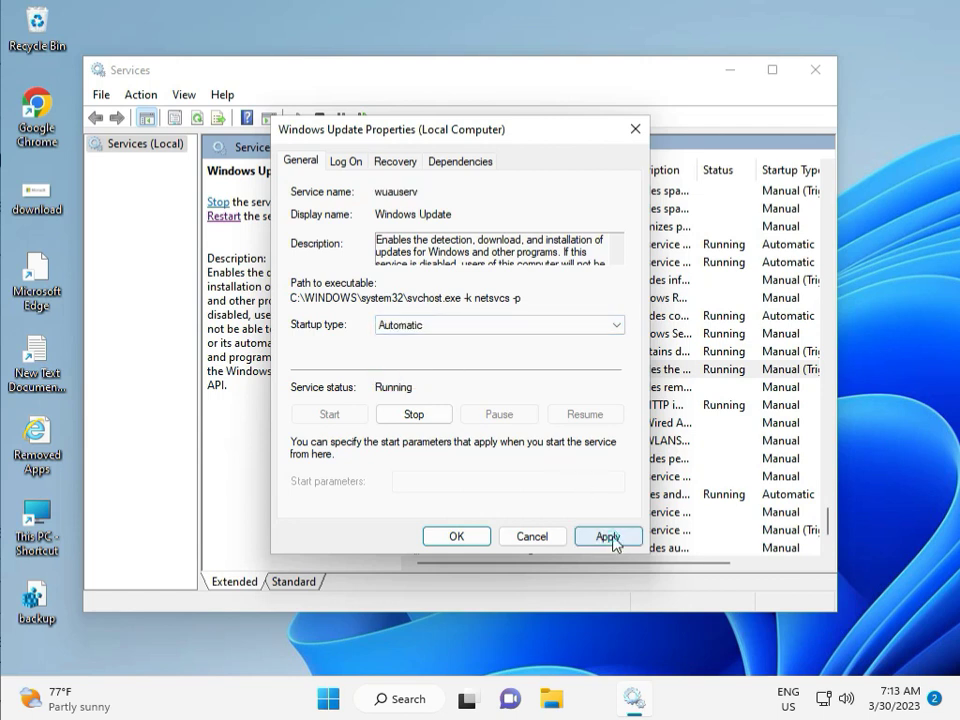
click(610, 537)
click(454, 537)
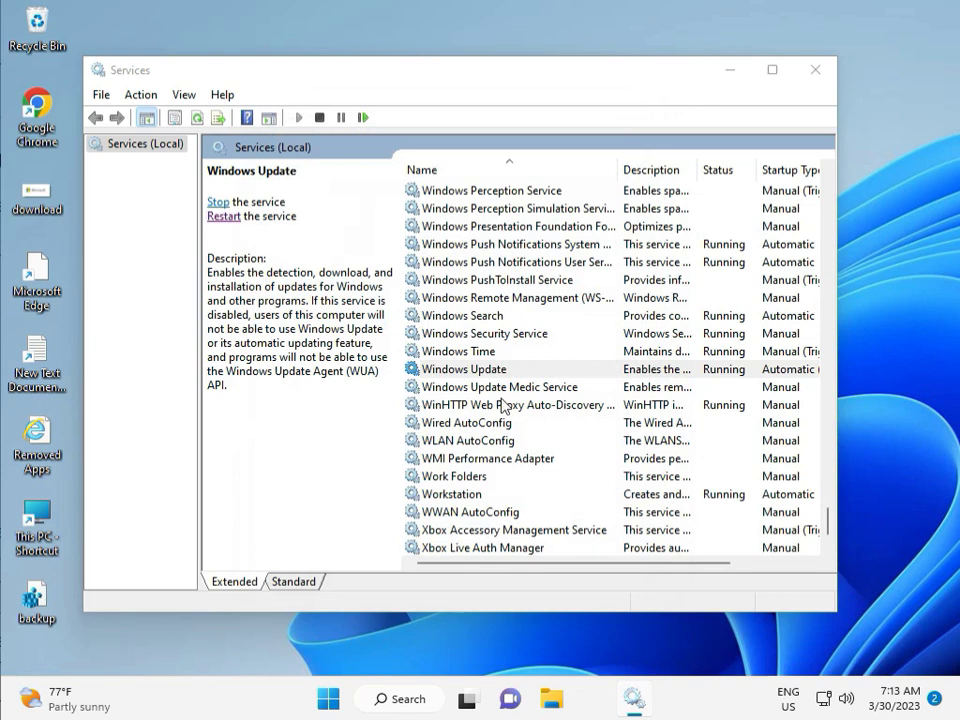
click(816, 70)
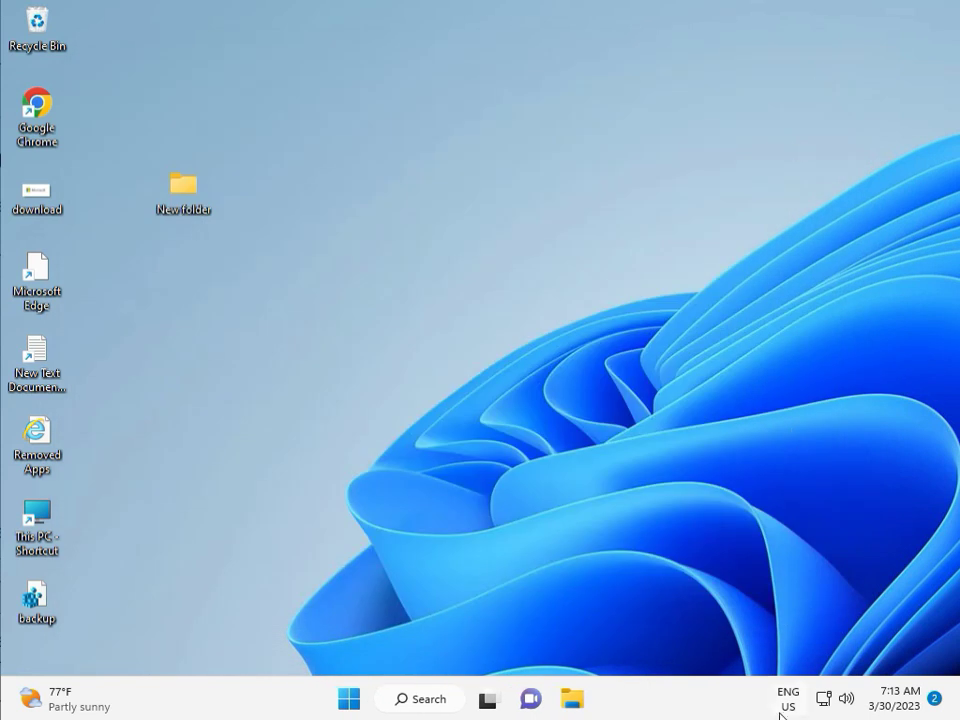
click(536, 505)
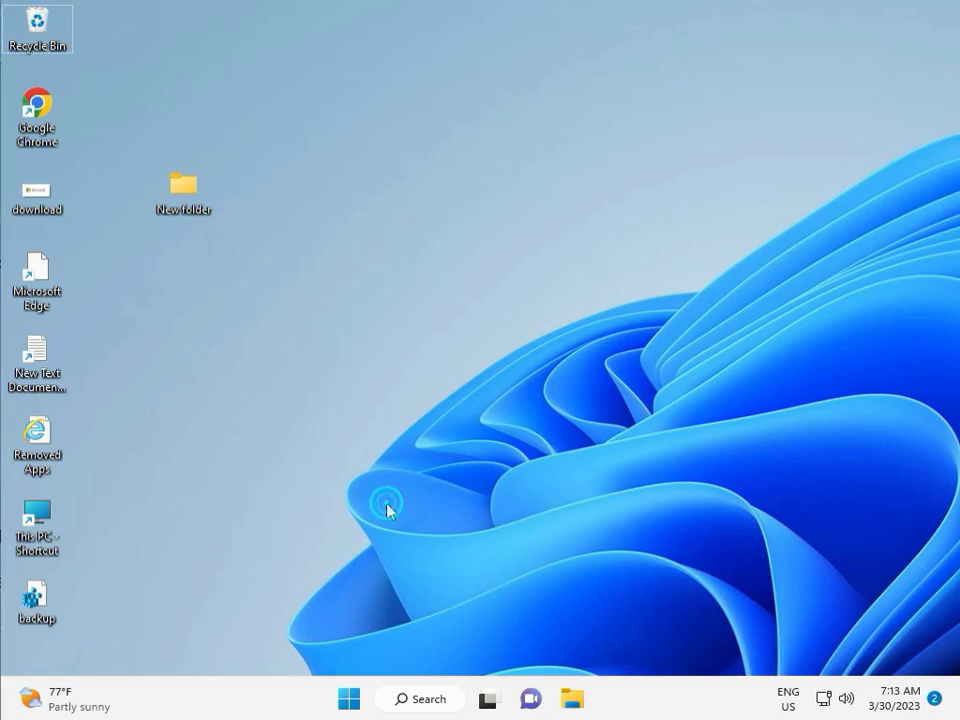
Step: Launch Registry Editor from the Run box and approve the UAC prompt
key(super+r)
text(r)
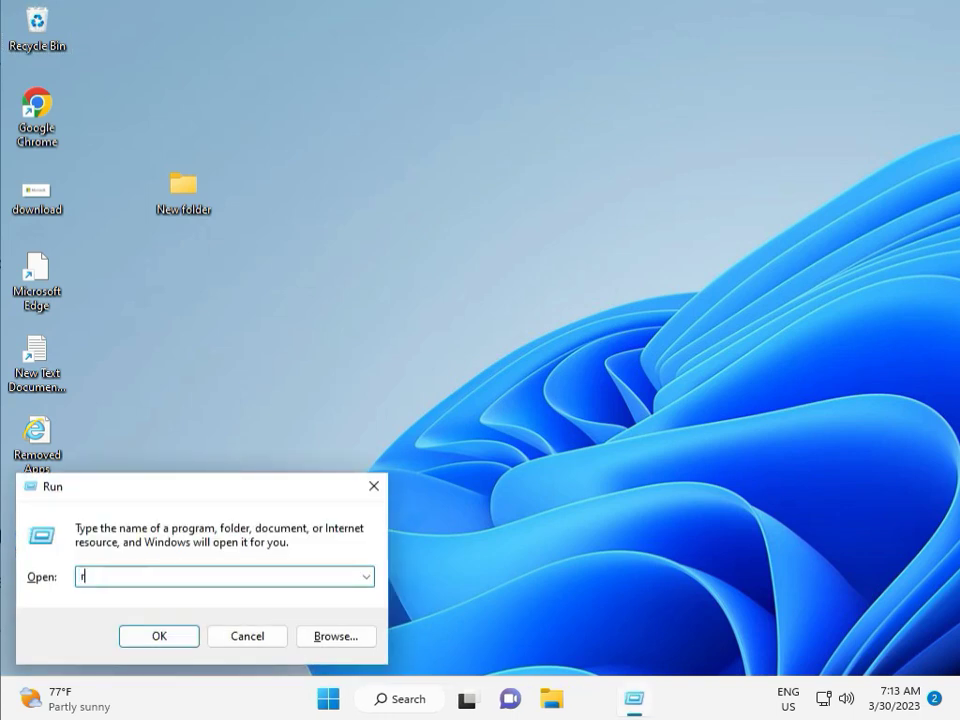
text(gew)
text(t)
key(Return)
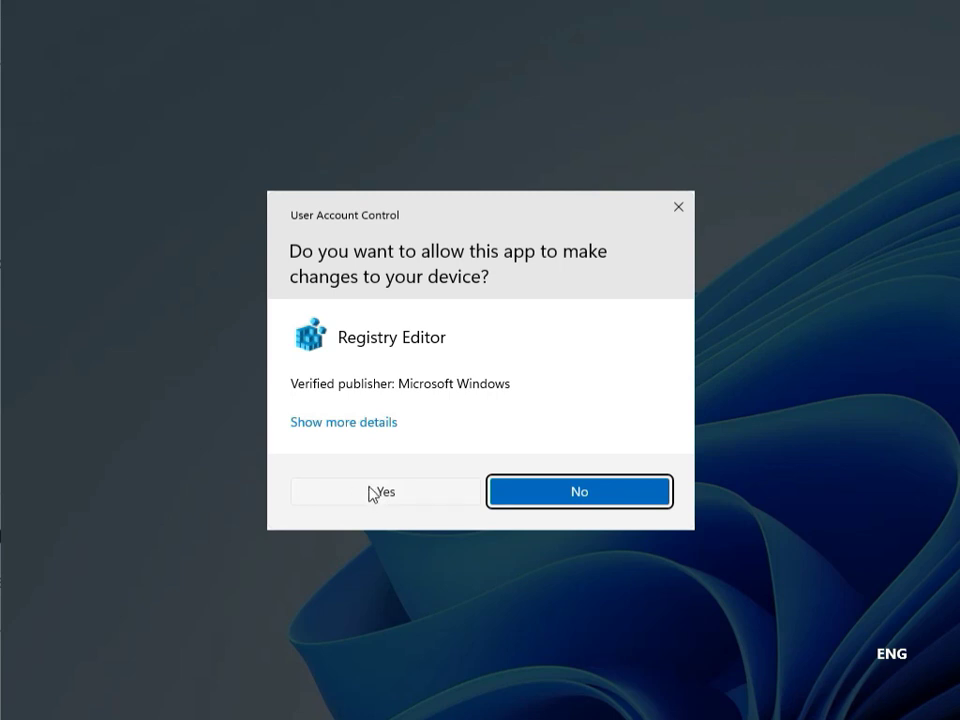
click(374, 492)
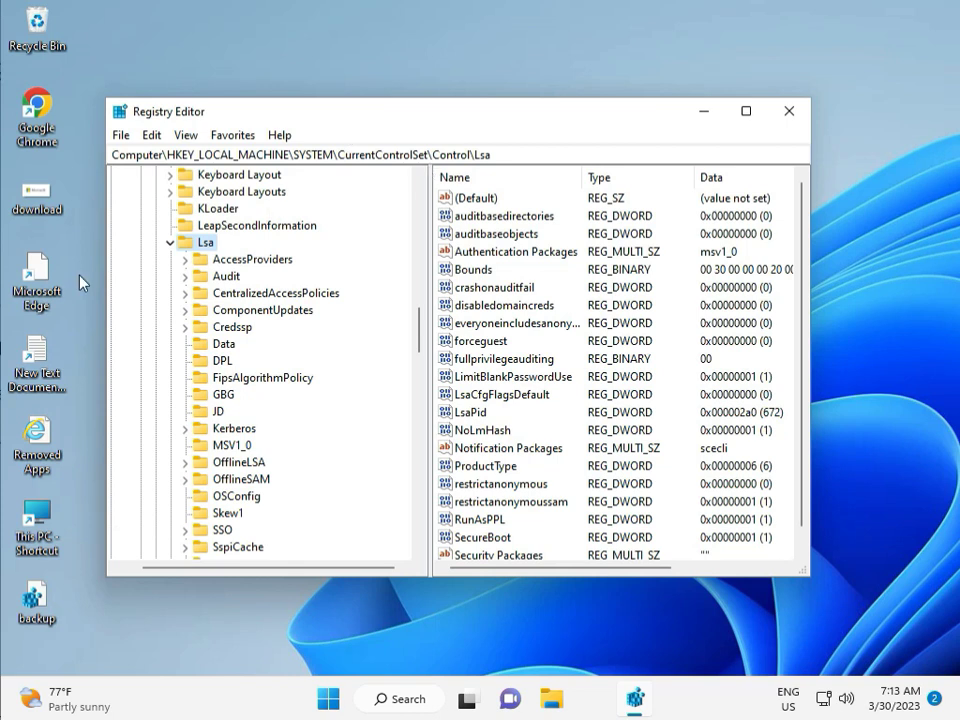
Step: Collapse the Lsa, SYSTEM and HKEY_LOCAL_MACHINE keys to tidy the tree
click(169, 243)
scroll(168, 250, up, 5)
scroll(172, 265, up, 12)
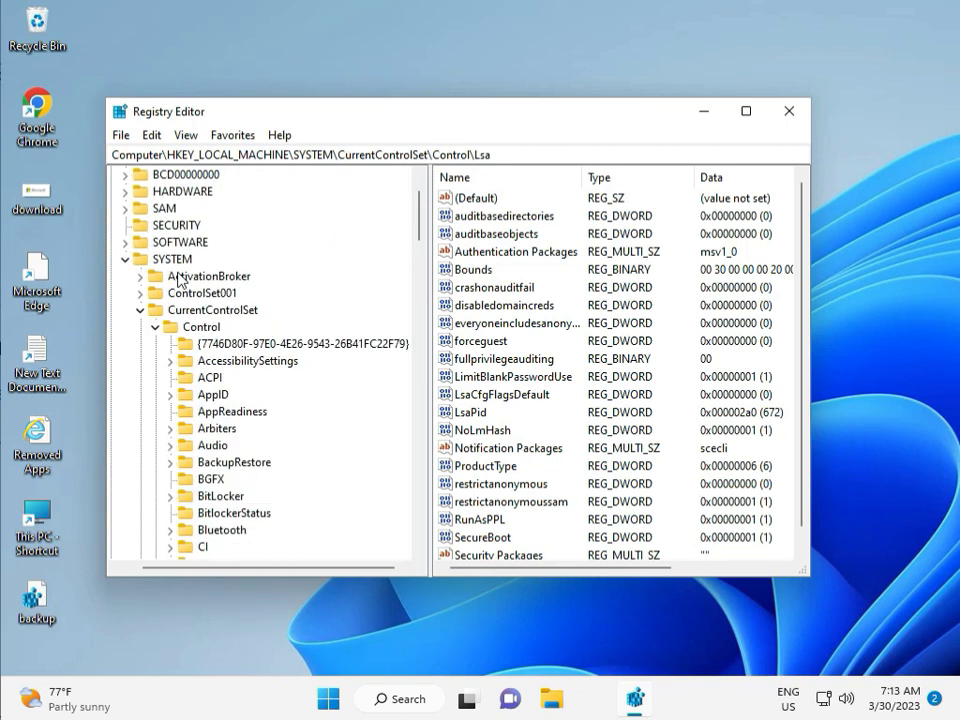
scroll(176, 280, up, 2)
click(123, 327)
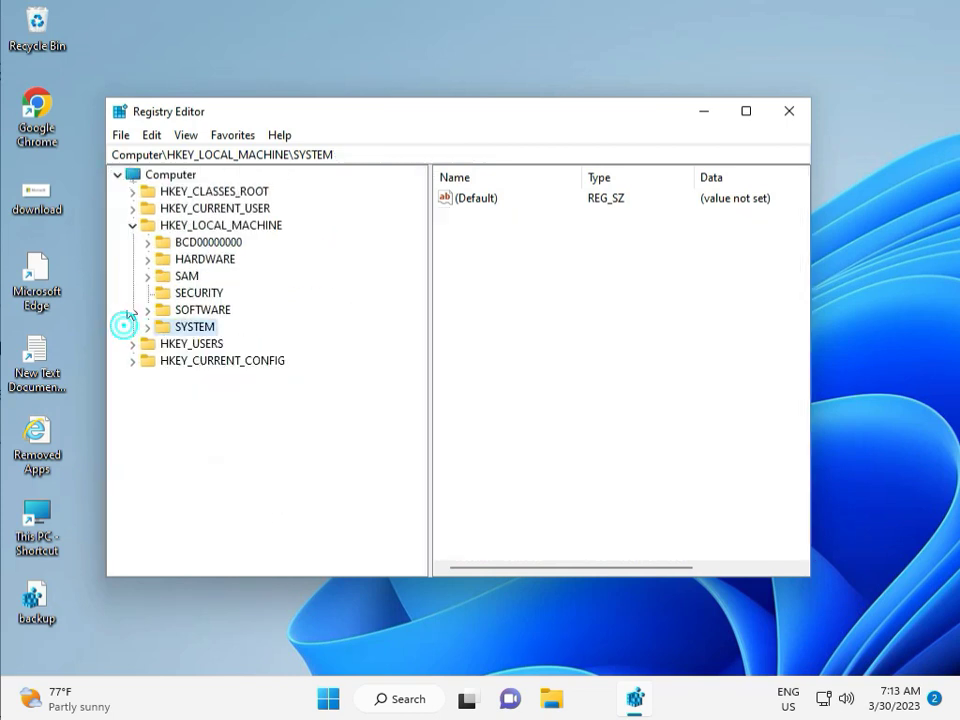
click(134, 225)
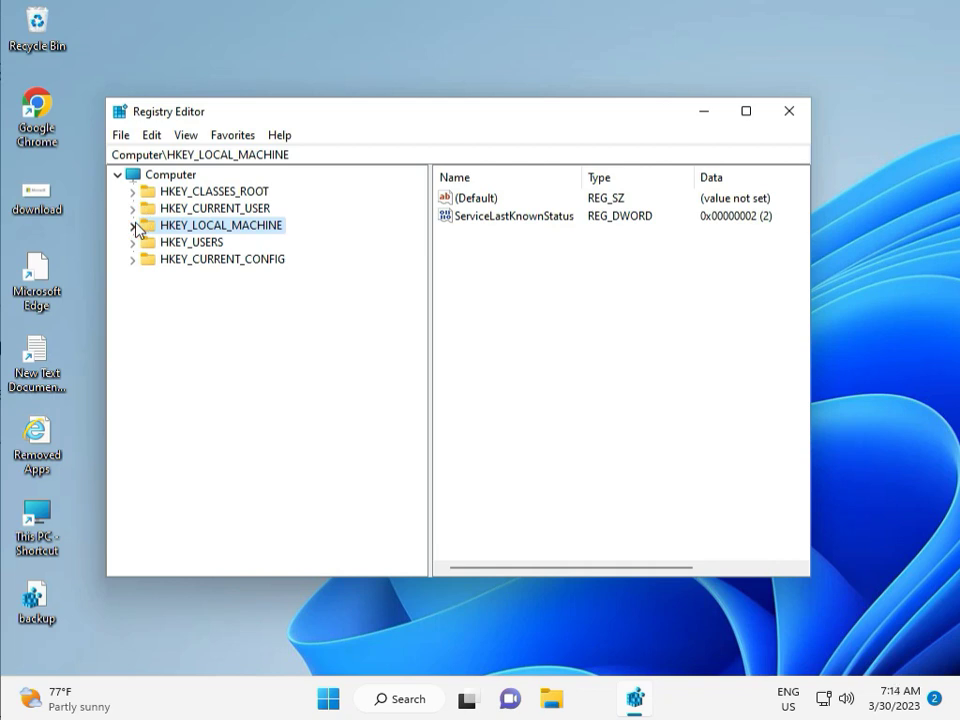
Step: Review HKEY_LOCAL_MACHINE\SOFTWARE\Policies\Microsoft\Windows, then close Registry Editor
click(135, 226)
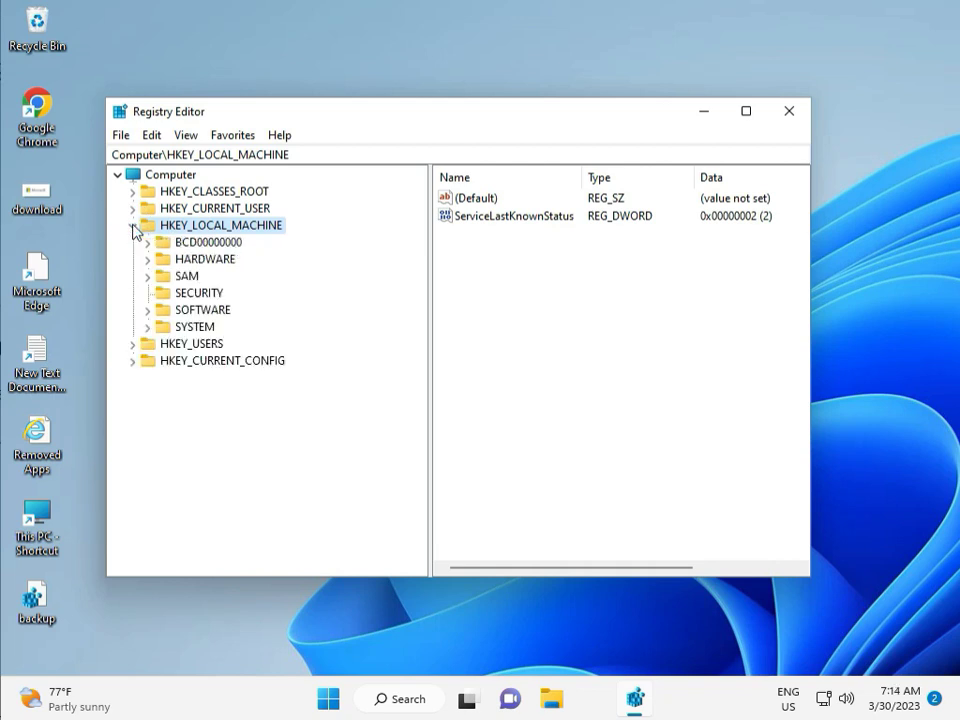
click(147, 310)
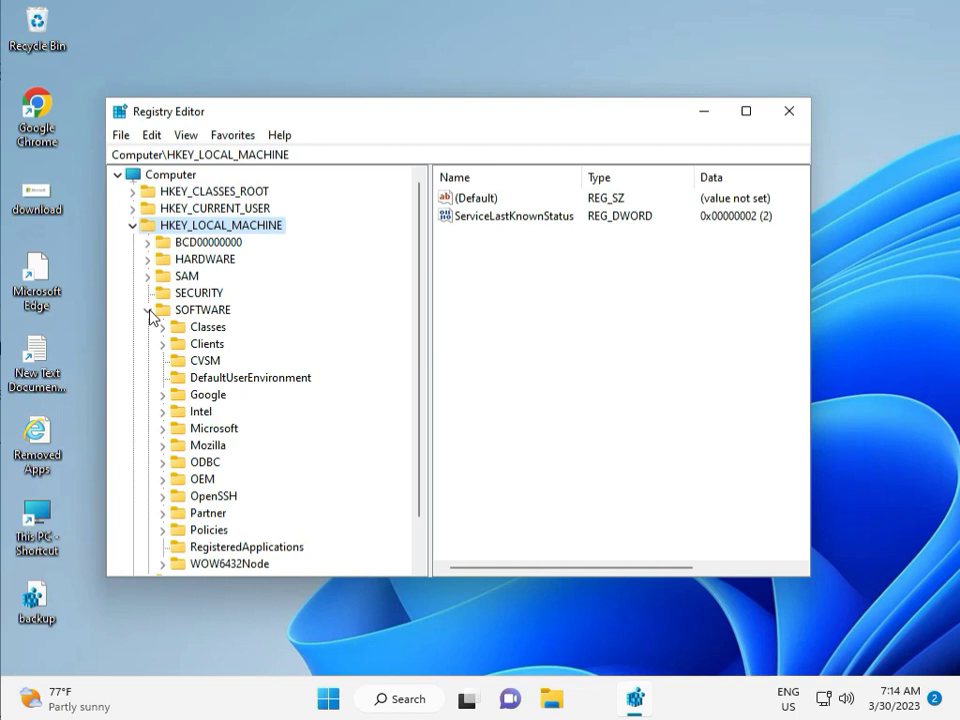
scroll(190, 395, down, 1)
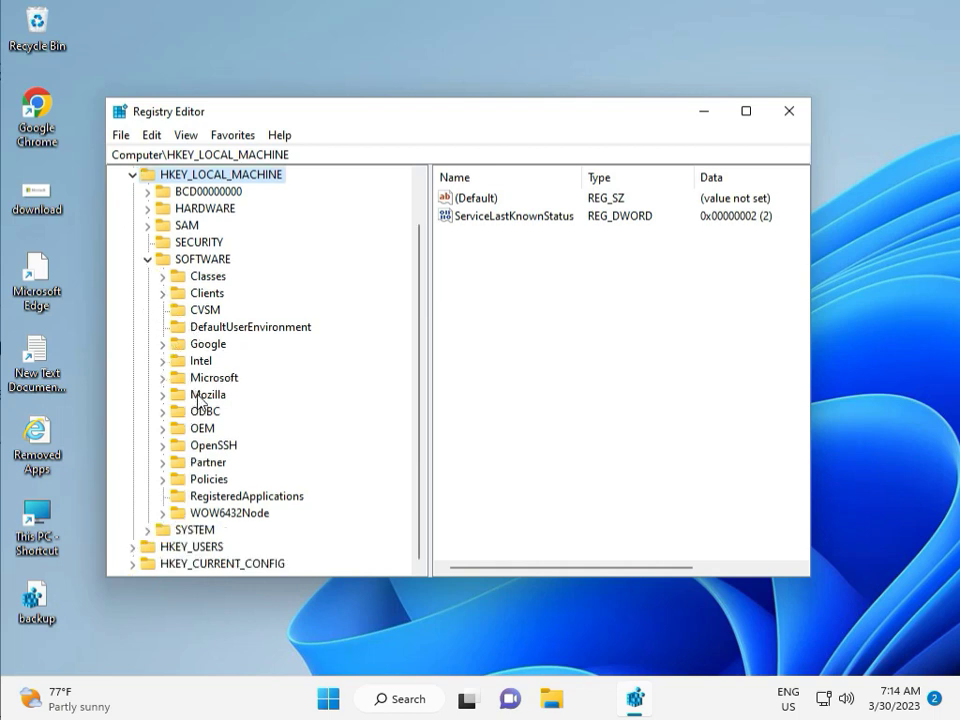
click(165, 480)
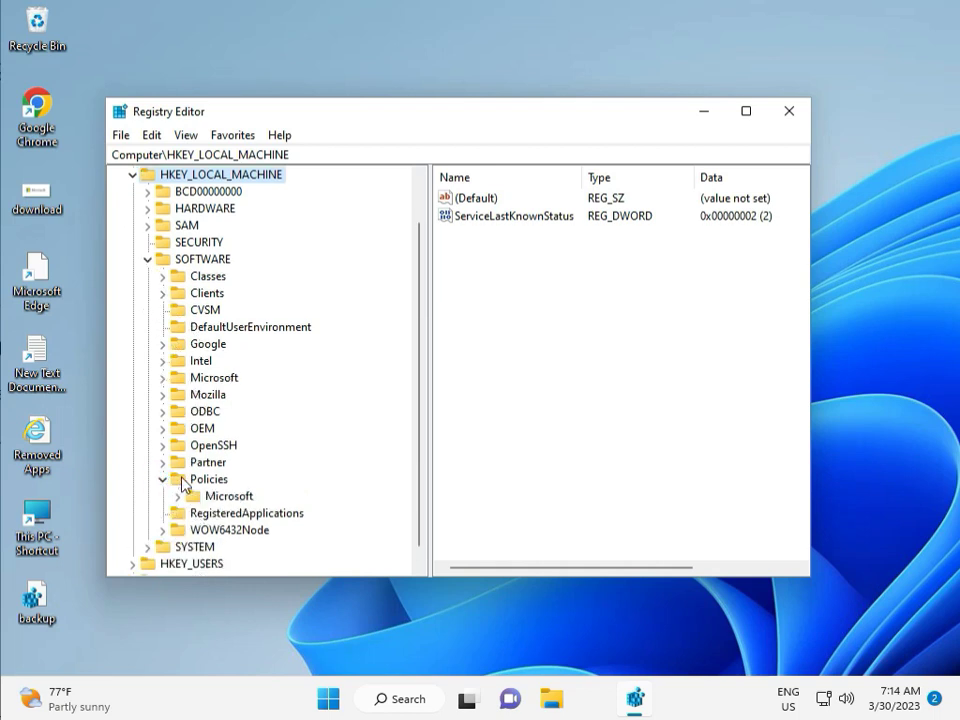
click(179, 497)
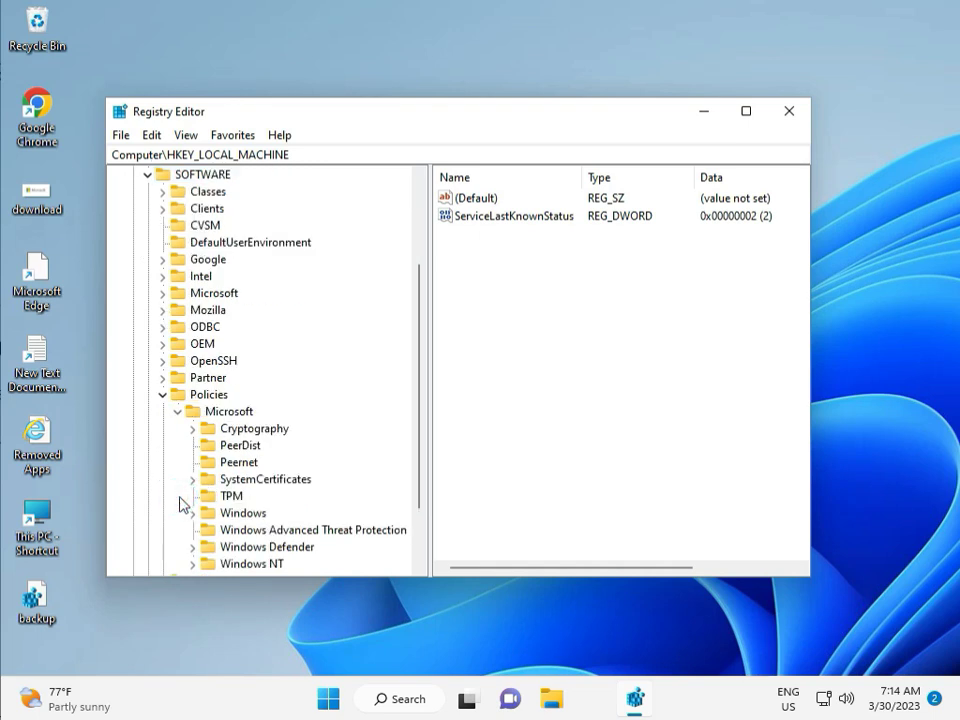
scroll(223, 497, down, 2)
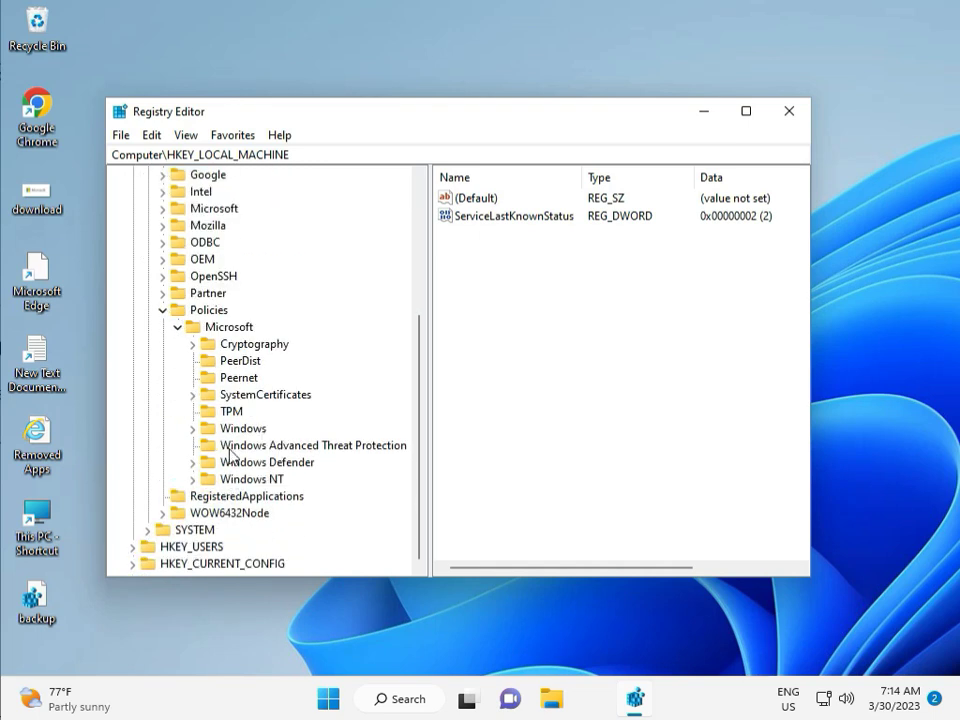
click(194, 428)
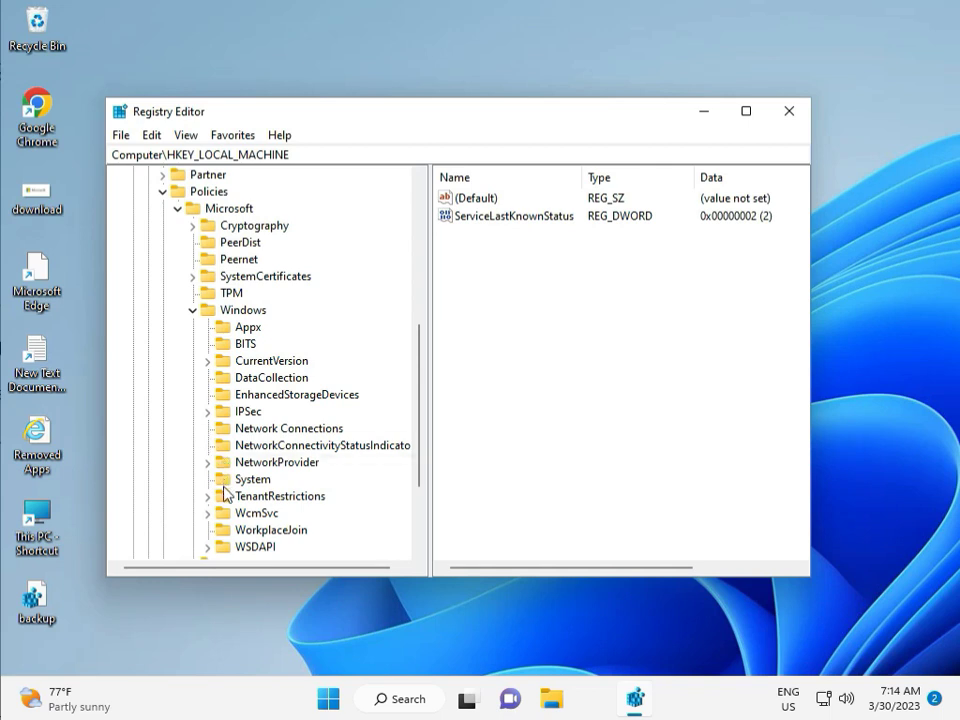
scroll(224, 535, down, 1)
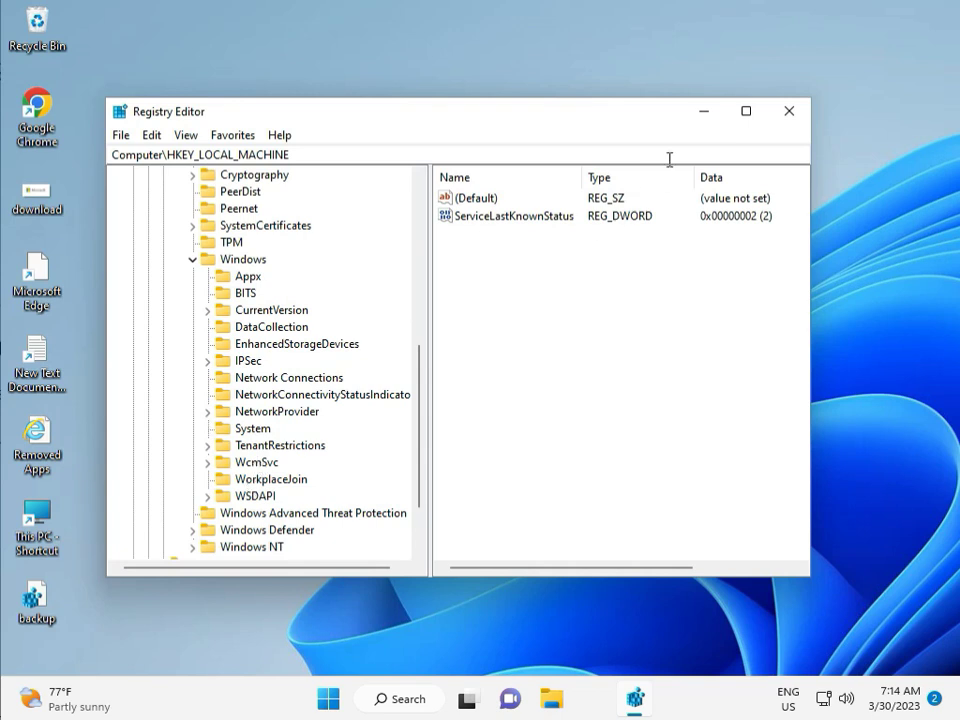
click(789, 111)
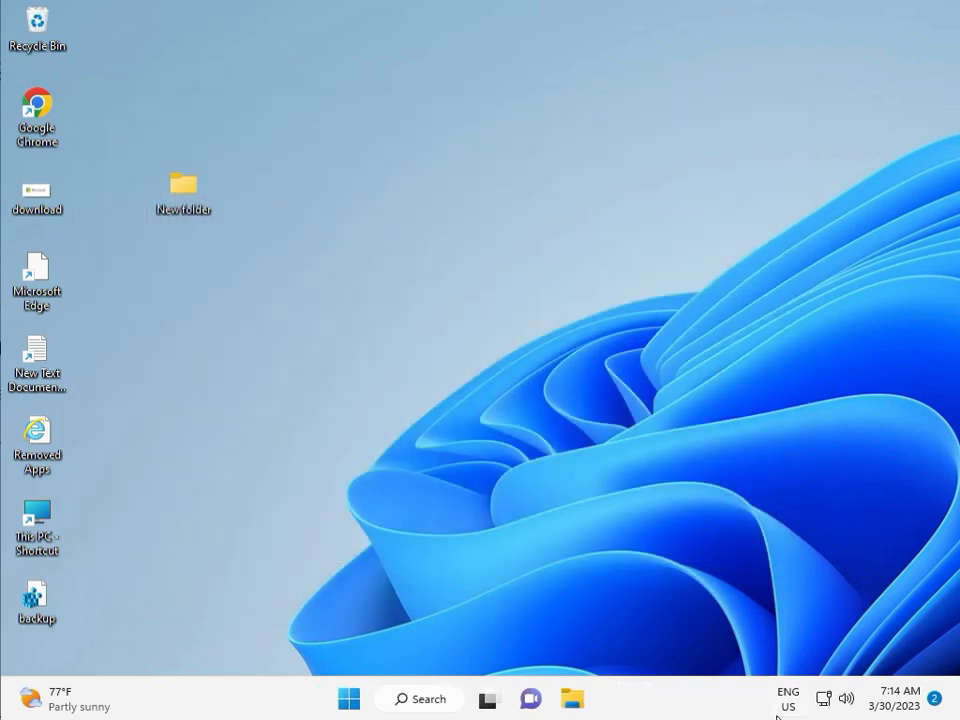
Step: Search Start for cmd and run Command Prompt as administrator, approving UAC
click(295, 447)
key(super)
text(cmd)
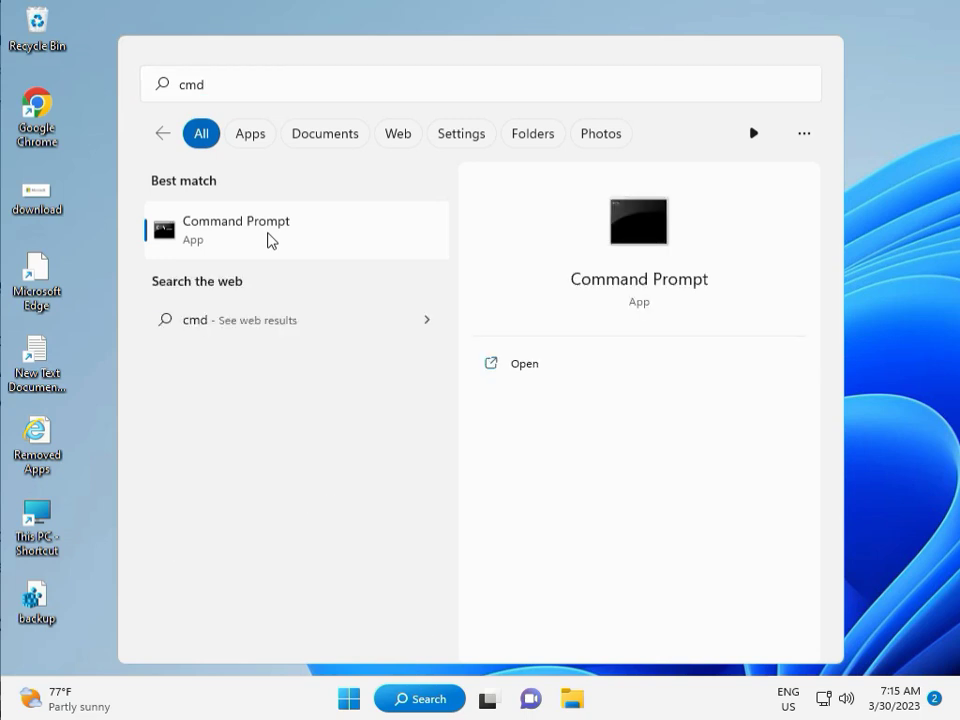
click(513, 396)
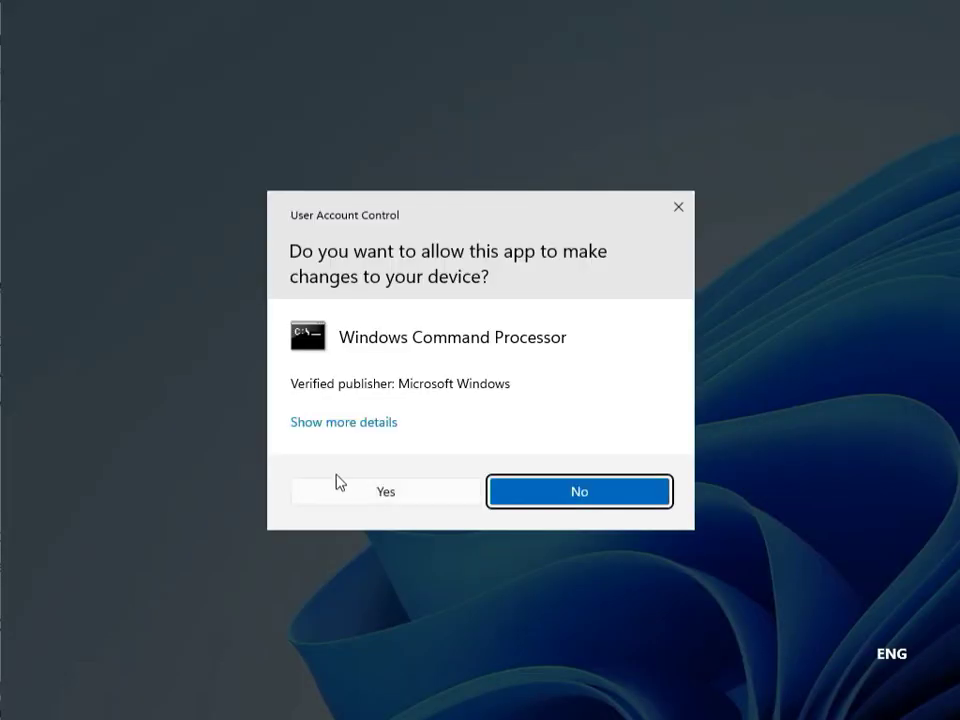
click(337, 483)
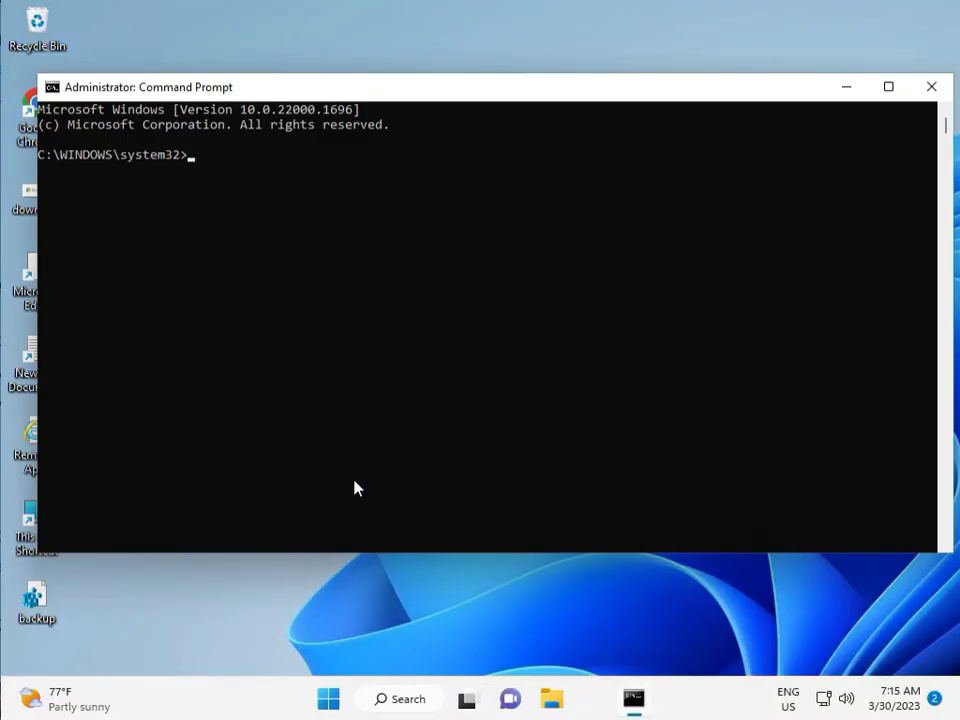
Step: Run chkdsk /f /r and answer y to schedule the check at restart
text(ch)
text(kd)
text(sk)
text( /f)
text( /)
text(r)
key(Return)
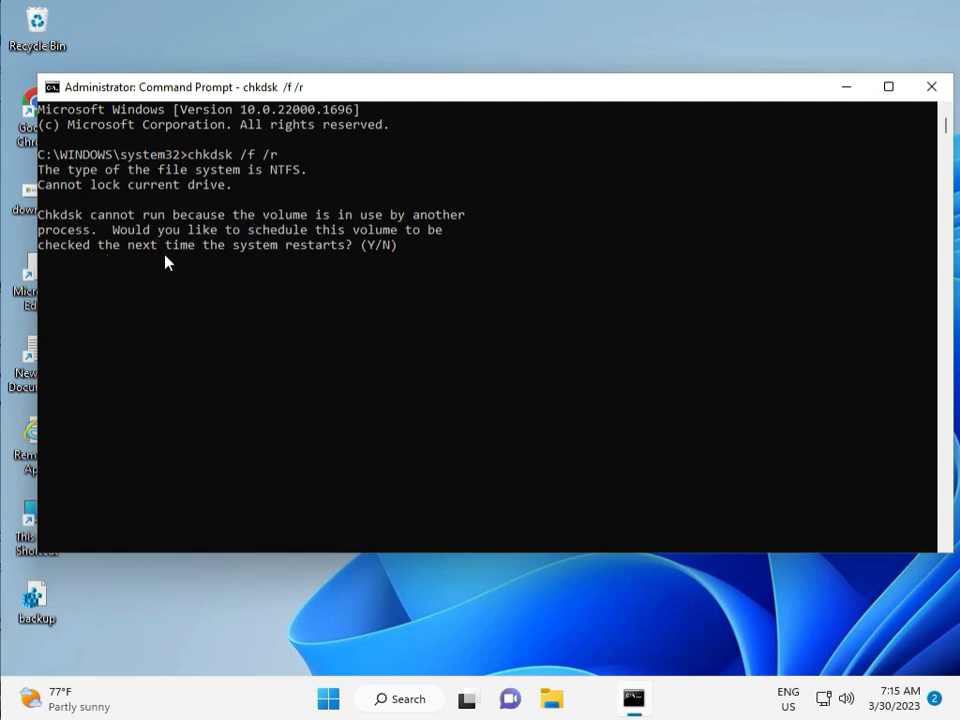
text(y)
key(Return)
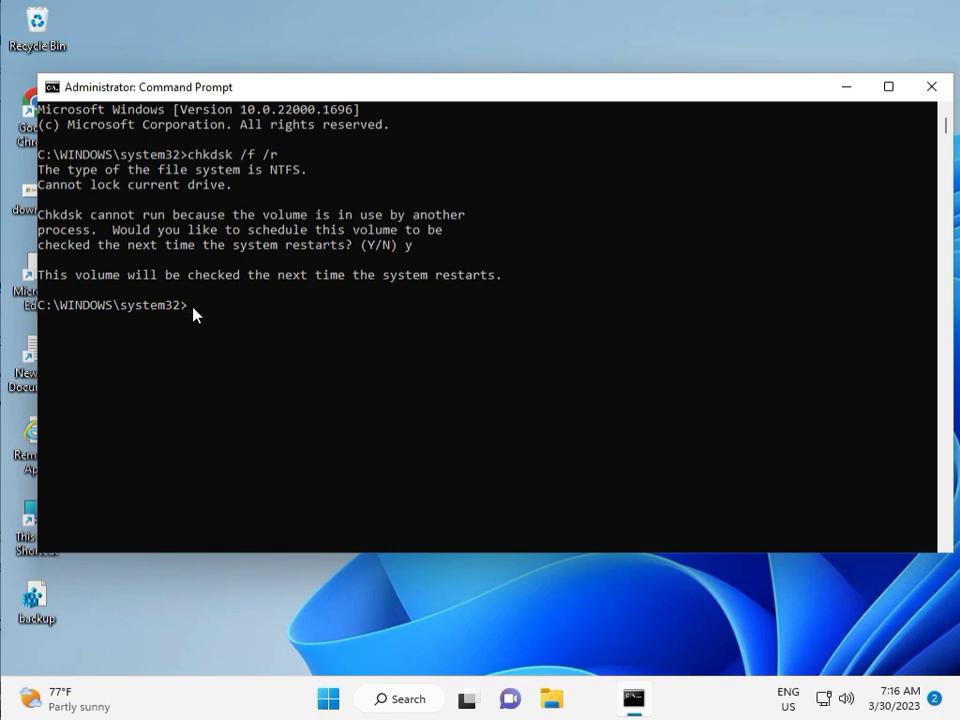
Step: Close the old console and relaunch Command Prompt from Start search as administrator, approving the prompt
click(931, 88)
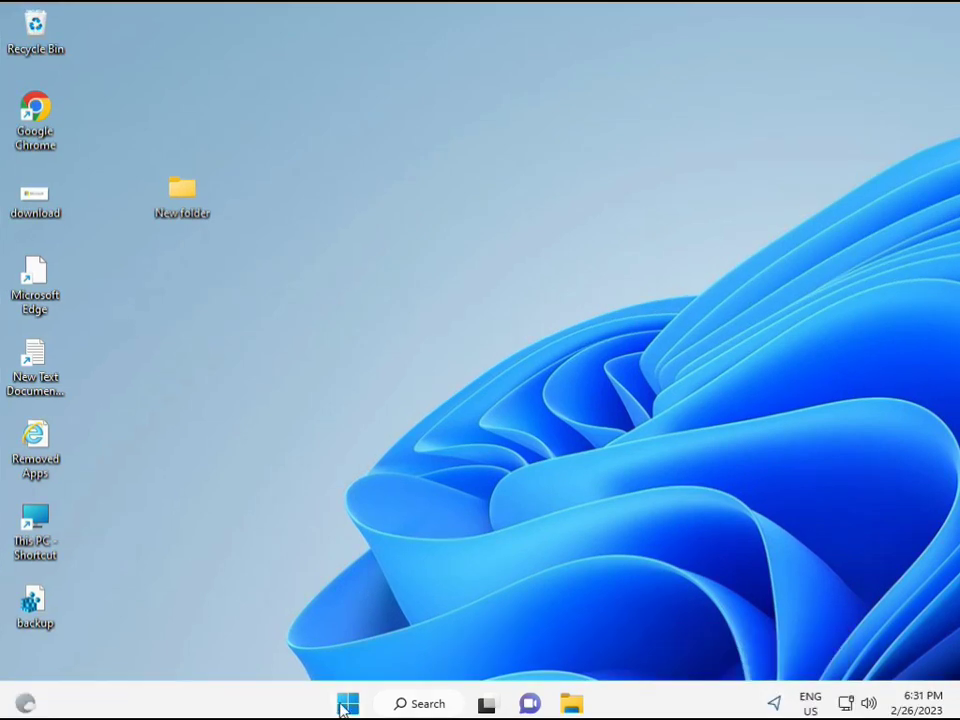
click(346, 702)
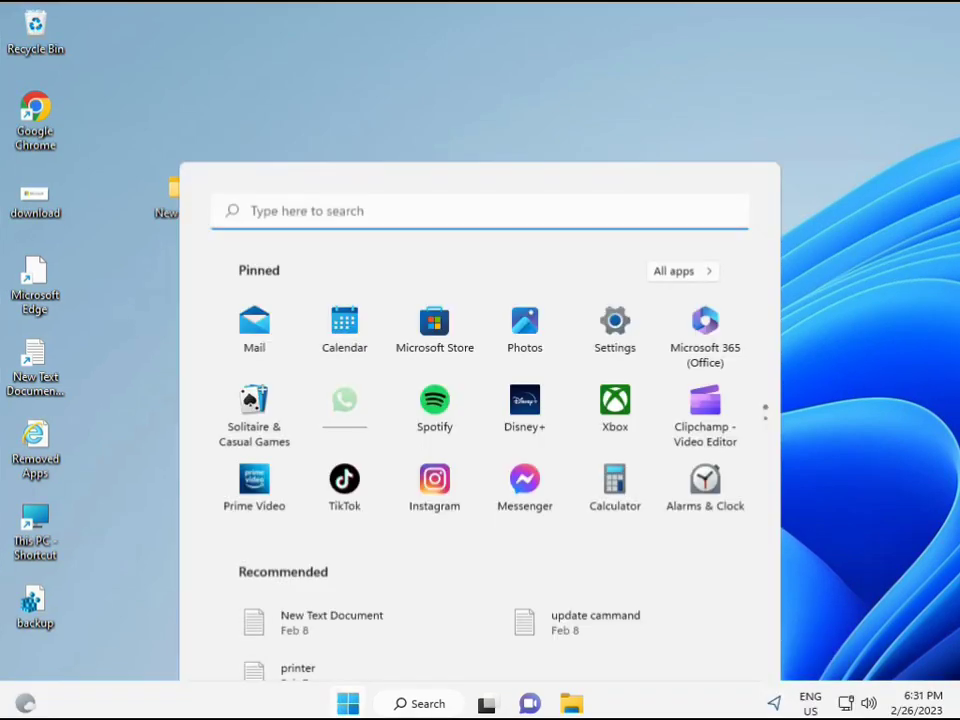
click(395, 705)
text(cmd)
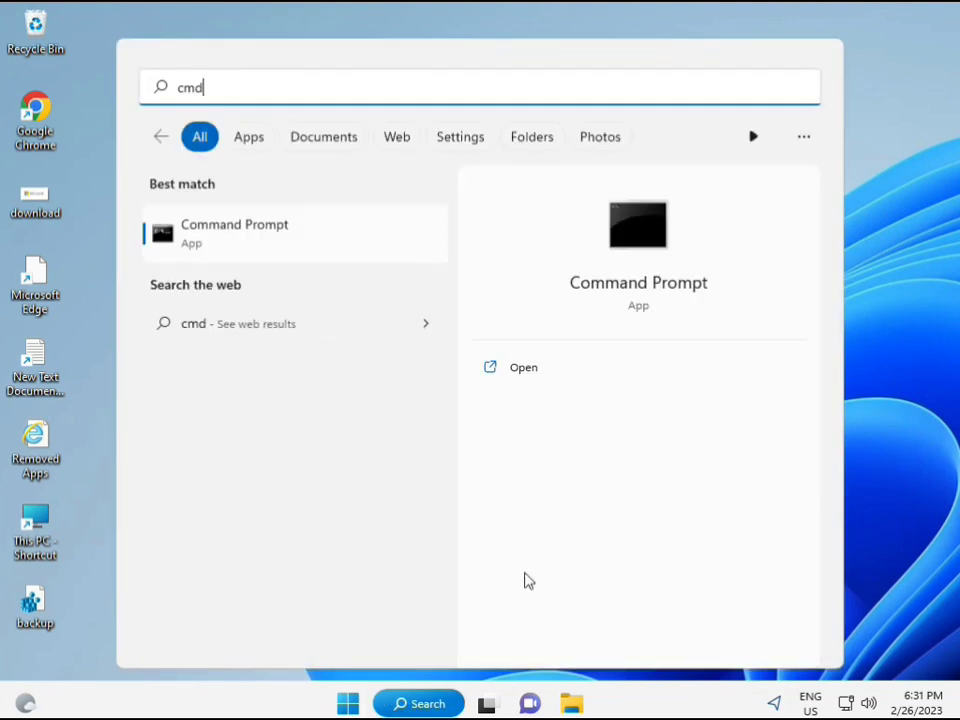
click(211, 234)
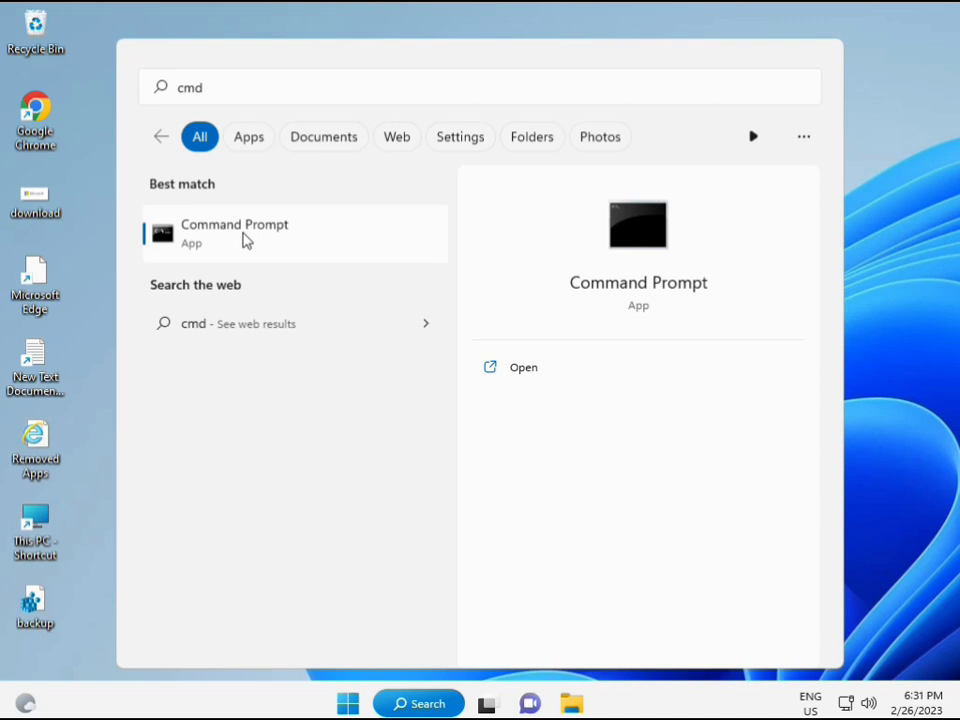
right_click(248, 240)
key(Escape)
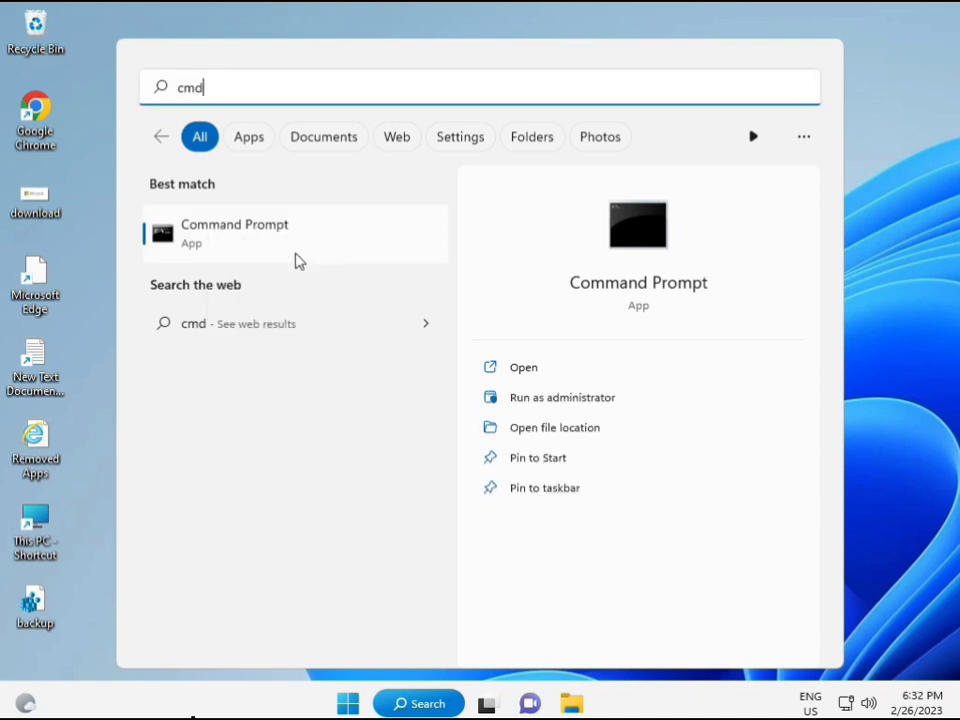
click(562, 397)
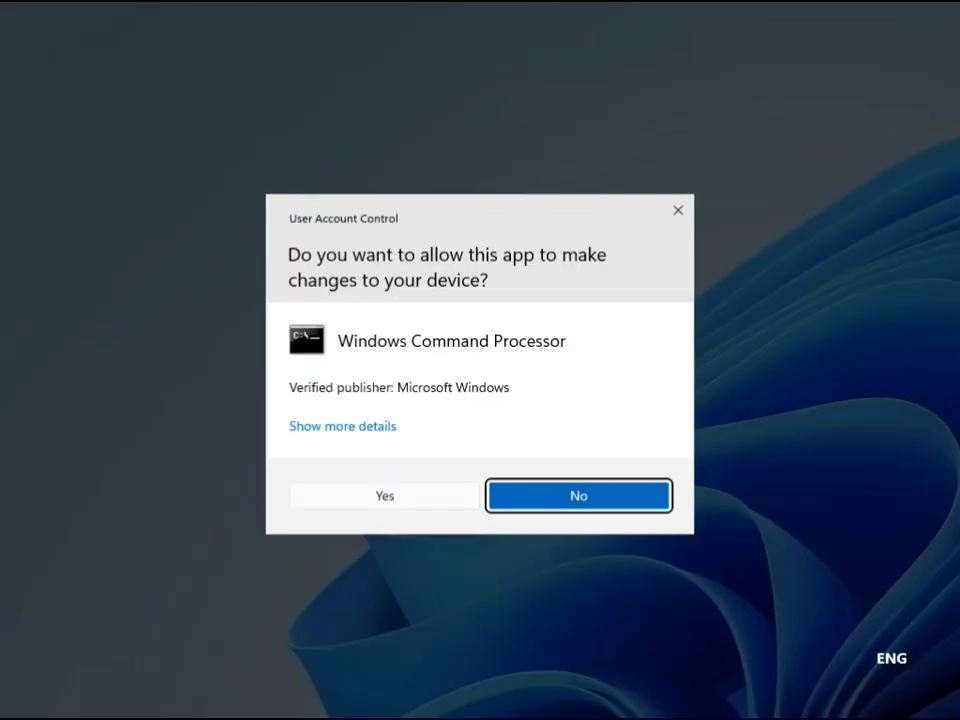
click(395, 493)
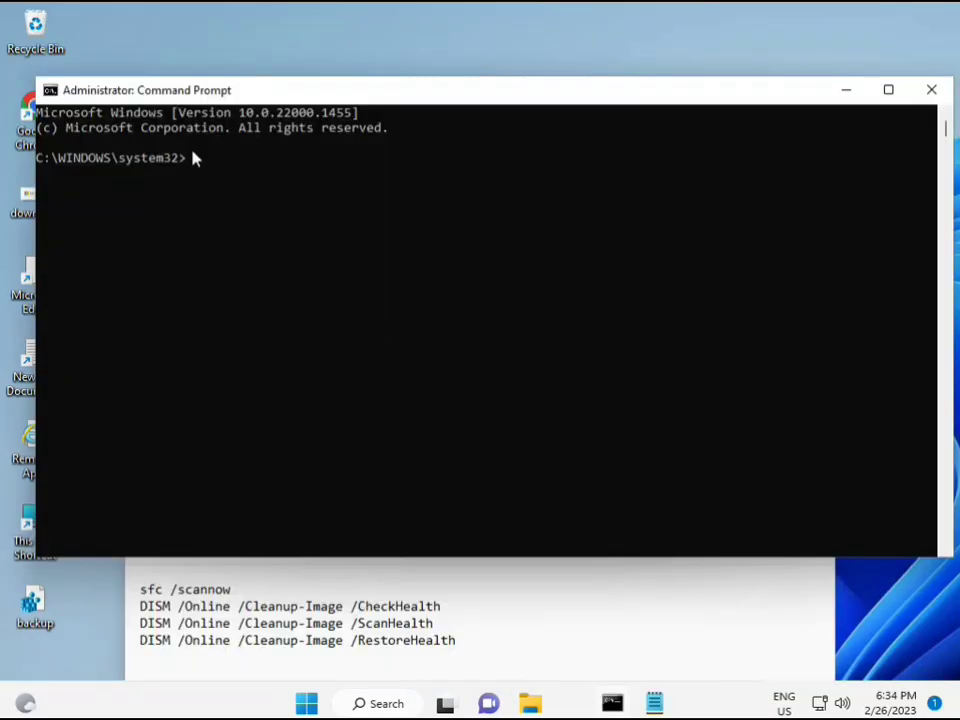
Step: Run sfc /scannow in the admin console and let verification reach 100%
click(191, 160)
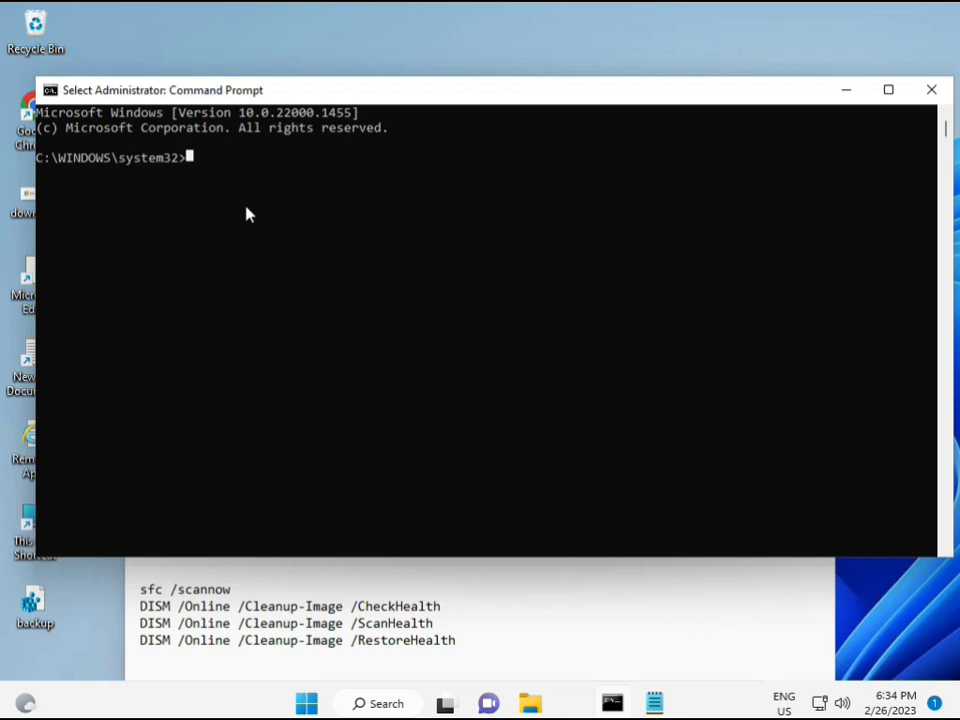
text(sca)
key(BackSpace)
key(BackSpace)
key(BackSpace)
text(sfc)
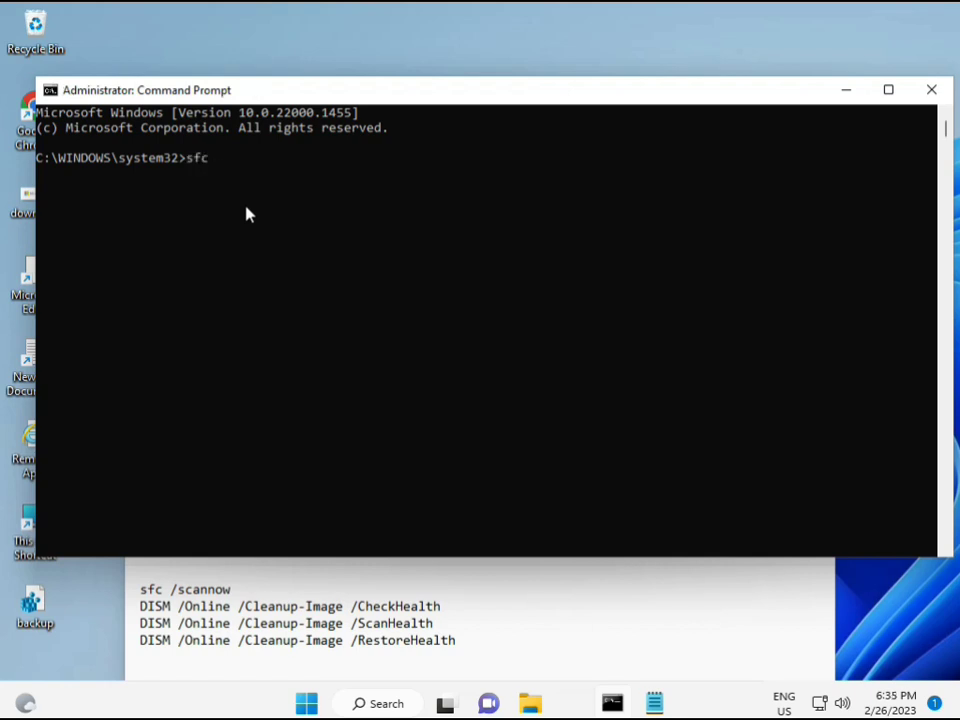
text( /scannow)
key(Return)
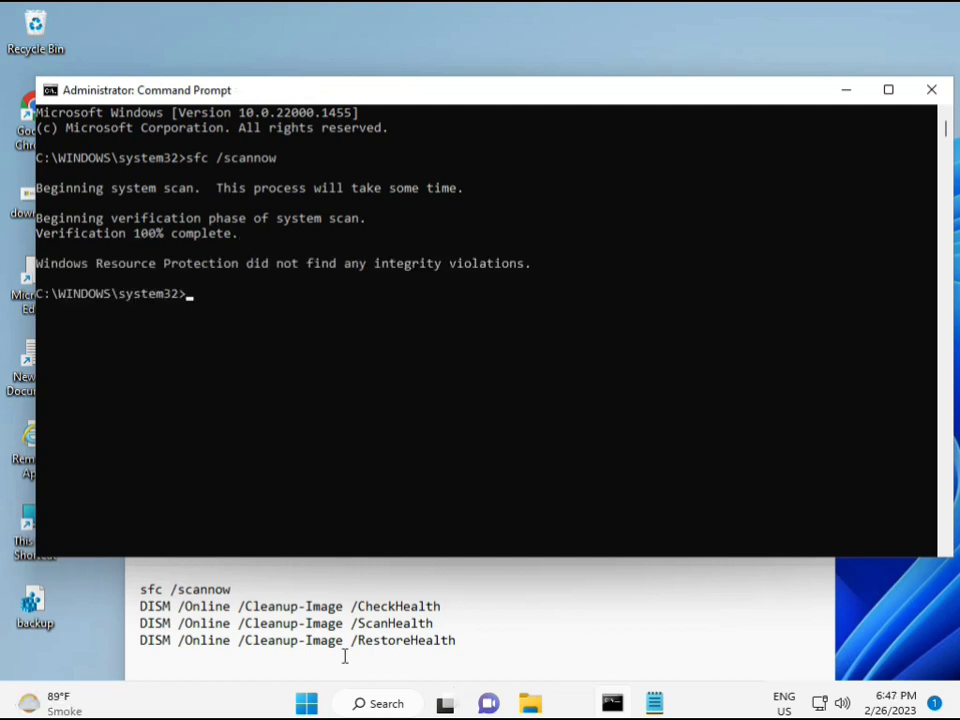
Step: Copy the DISM /Online /Cleanup-Image /CheckHealth line from the Notepad notes
click(146, 604)
drag(141, 606, 445, 606)
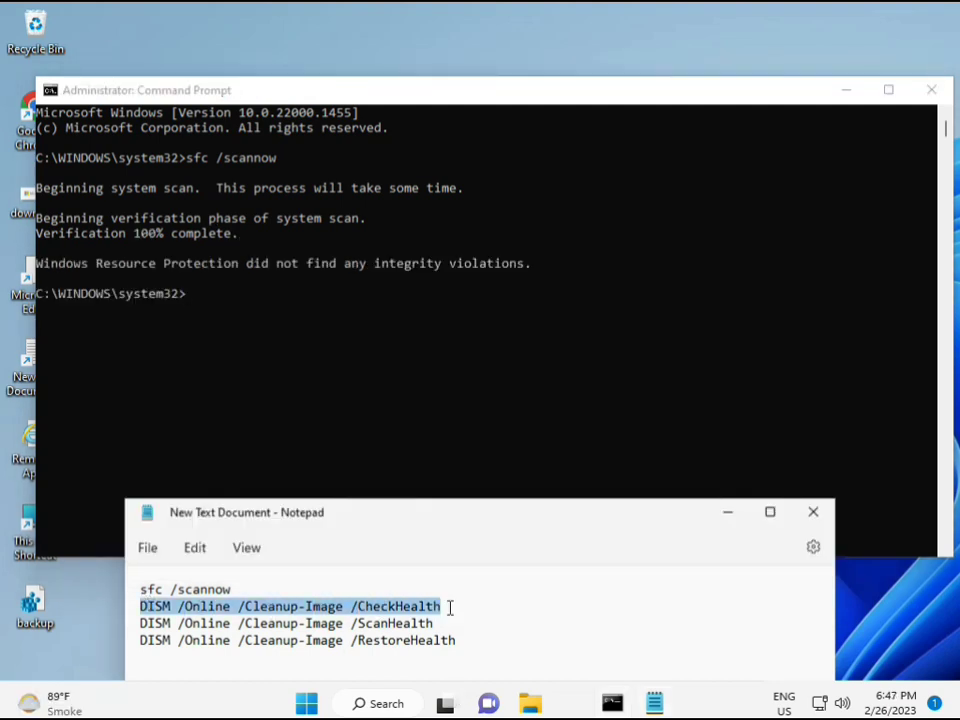
right_click(257, 612)
click(302, 314)
Step: Paste the CheckHealth command into Command Prompt via the title-bar menu and run it
click(194, 302)
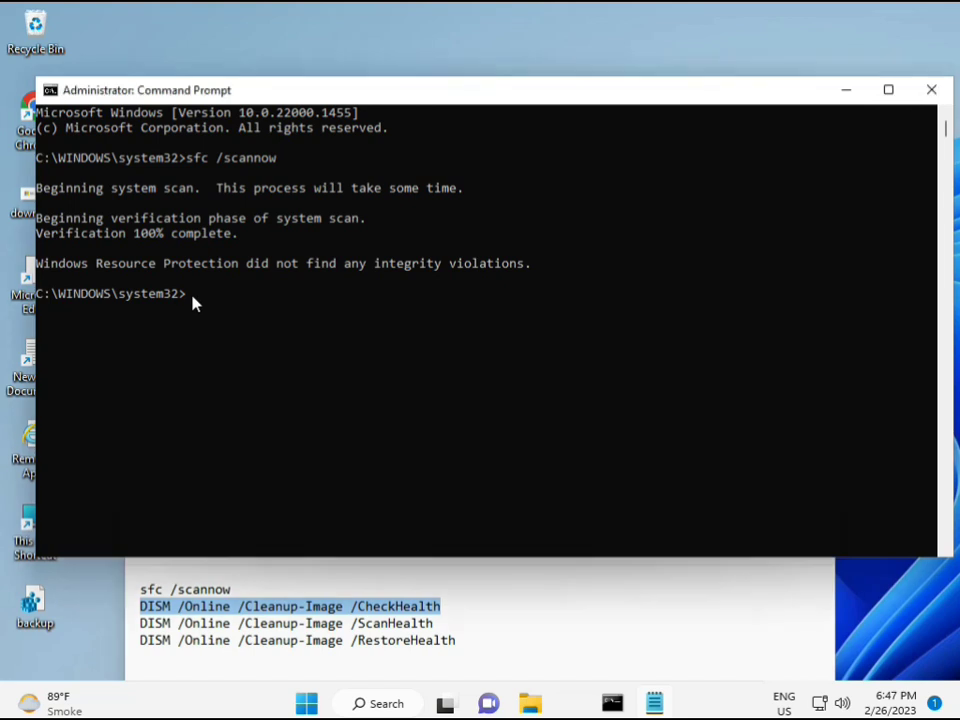
right_click(77, 93)
mouse_move(144, 234)
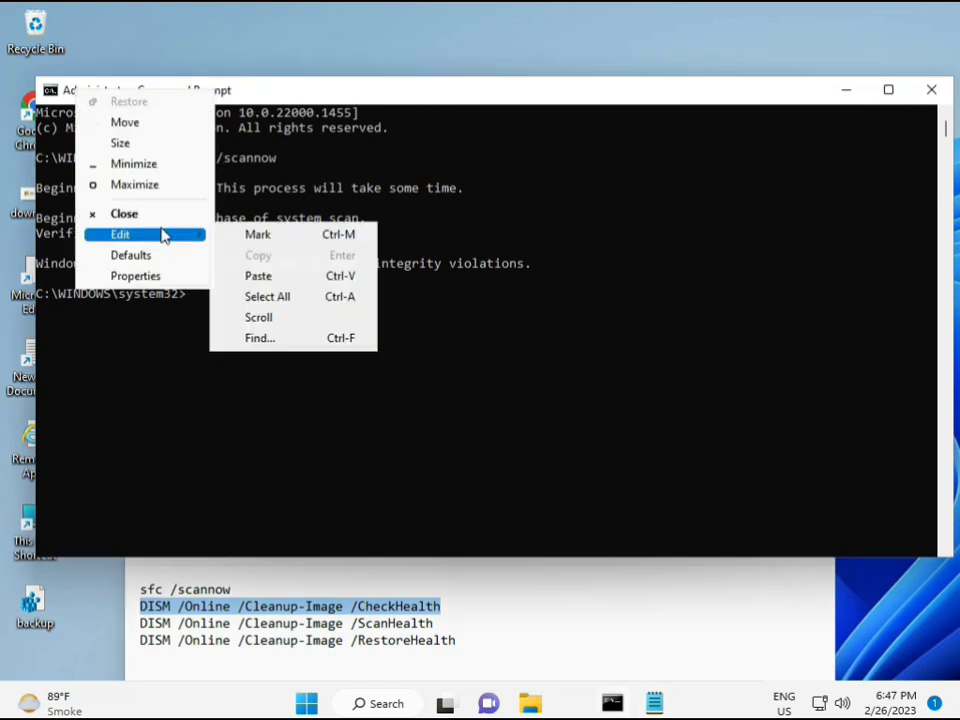
click(258, 275)
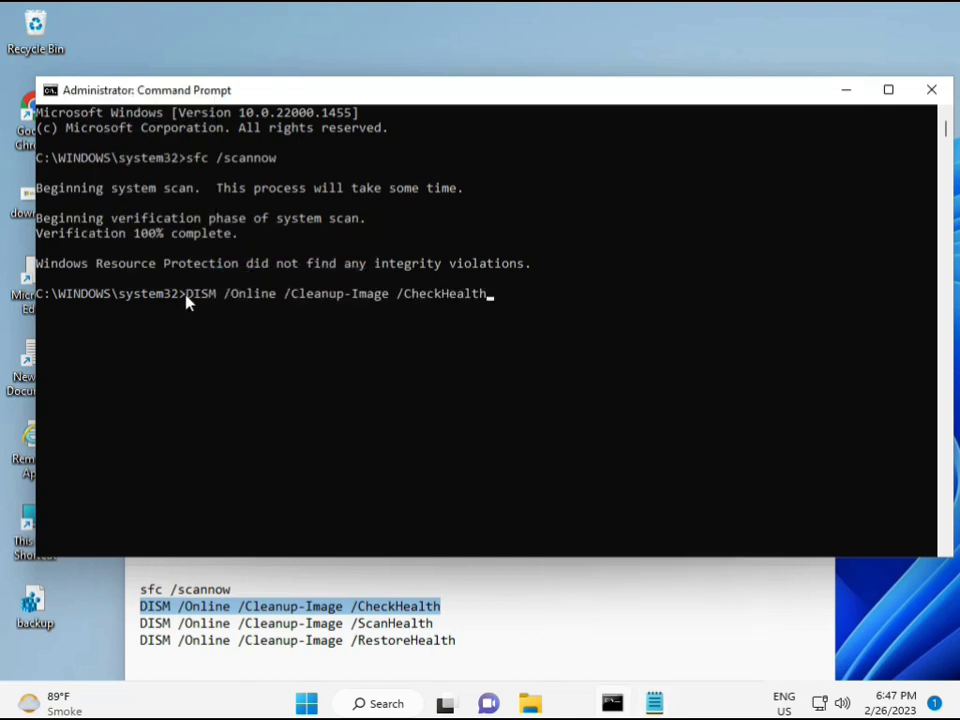
click(187, 299)
key(Return)
key(Return)
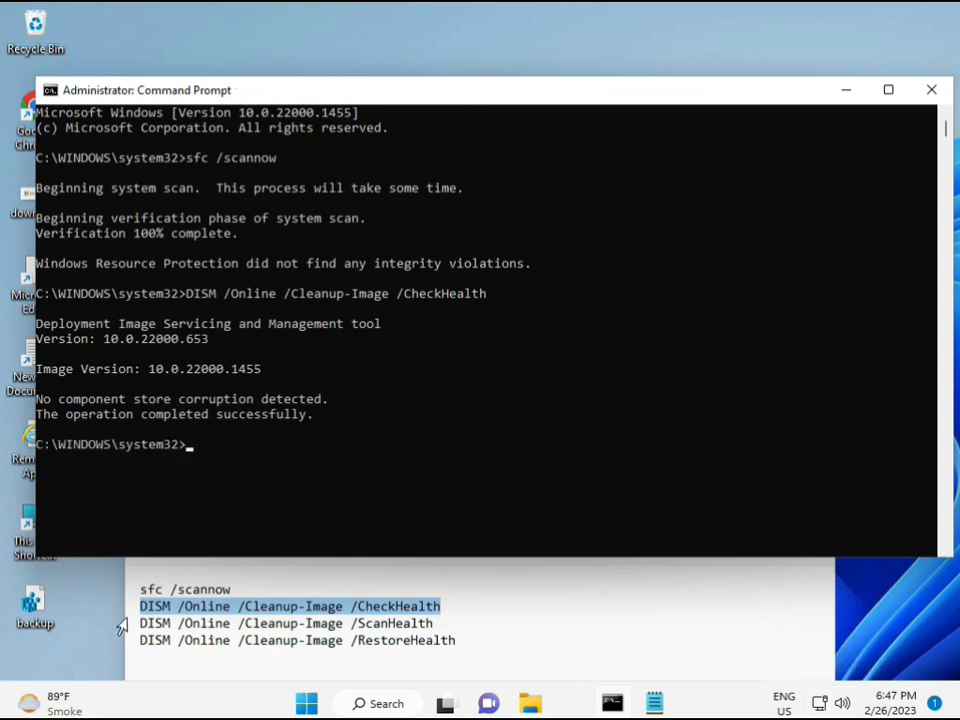
Step: Select and copy the DISM ScanHealth line in Notepad
drag(141, 623, 454, 623)
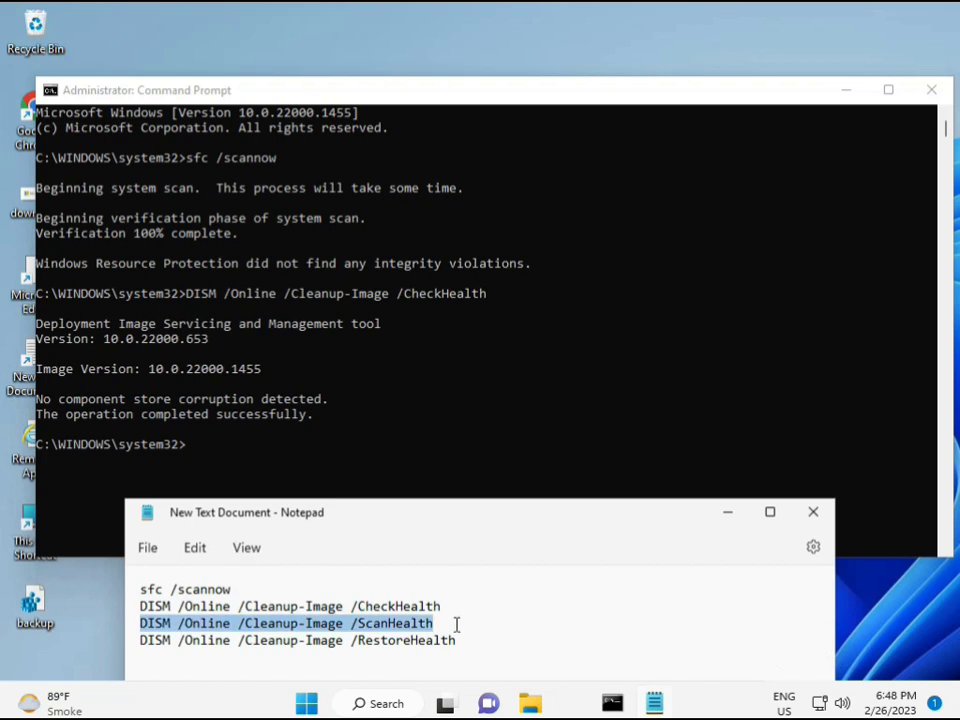
right_click(423, 626)
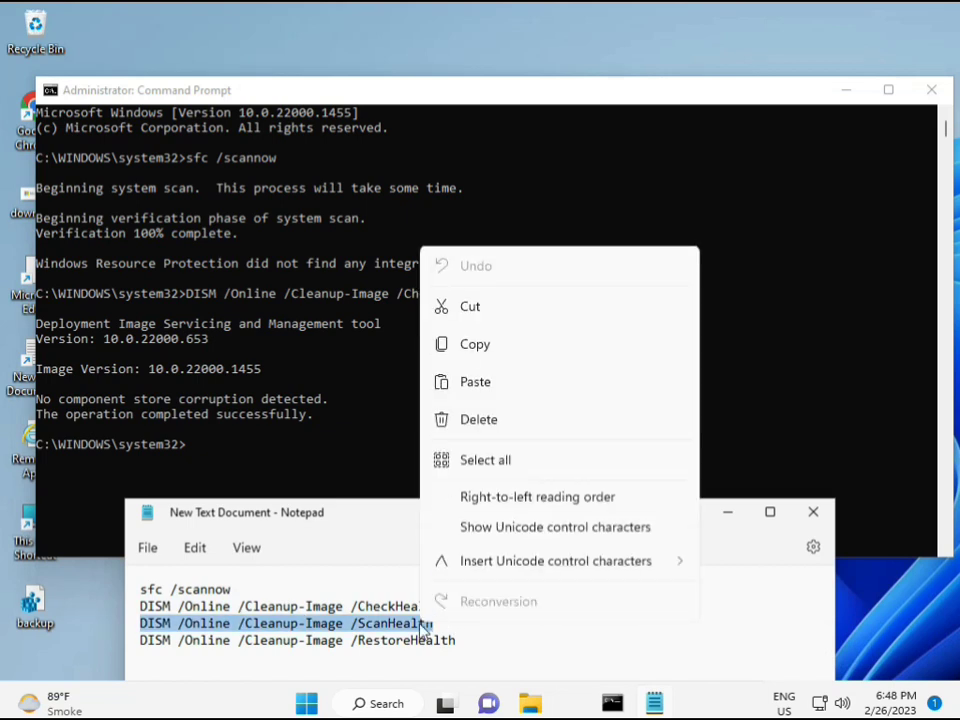
click(466, 356)
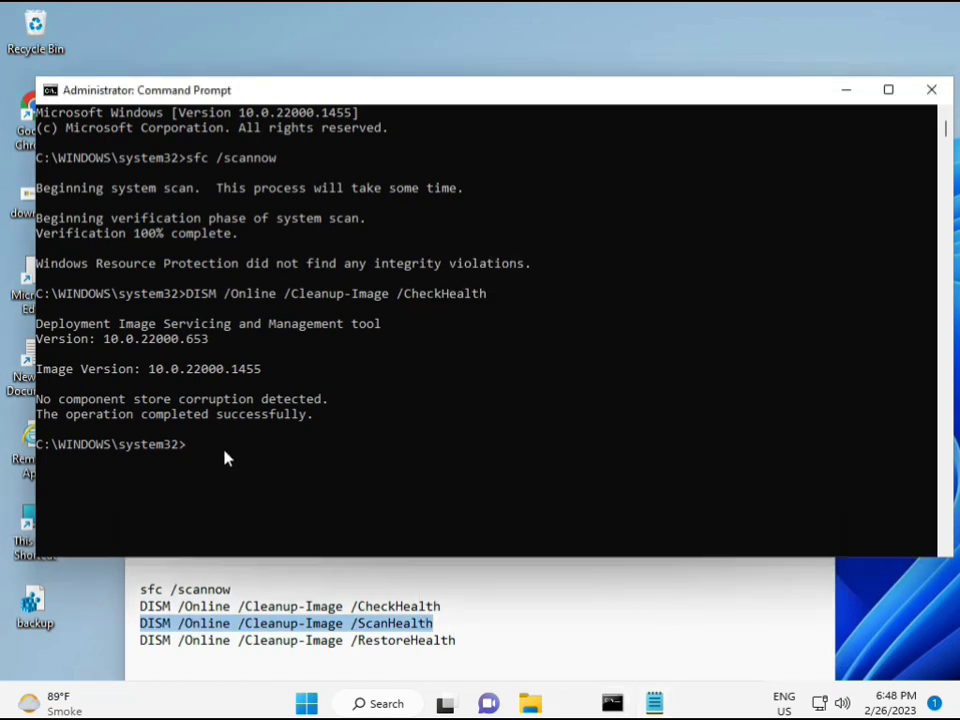